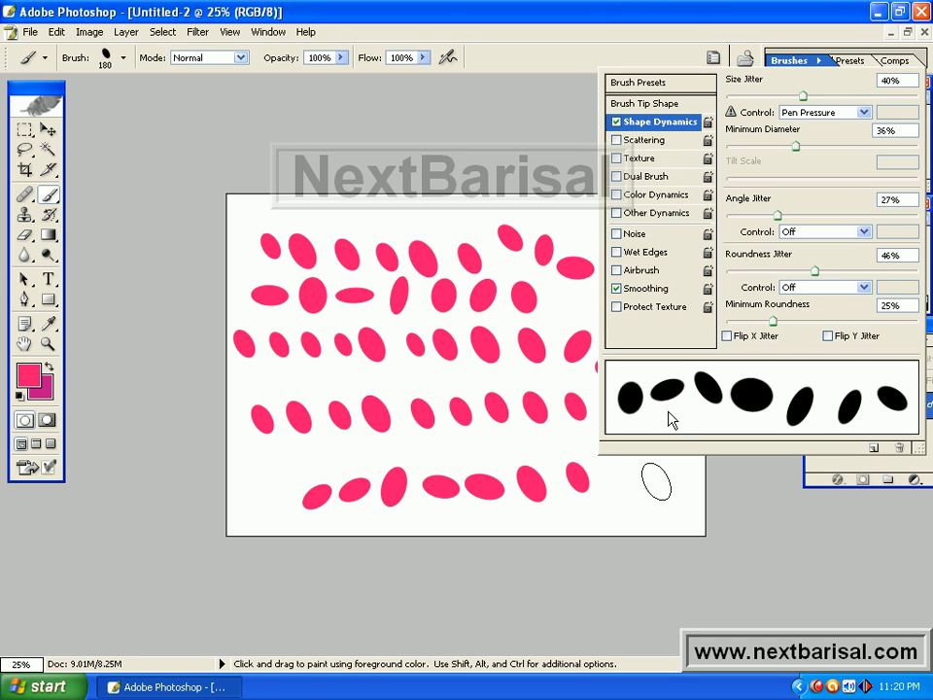
Enable Scattering for the brush and set Scatter to 180%.
left_click(665, 144)
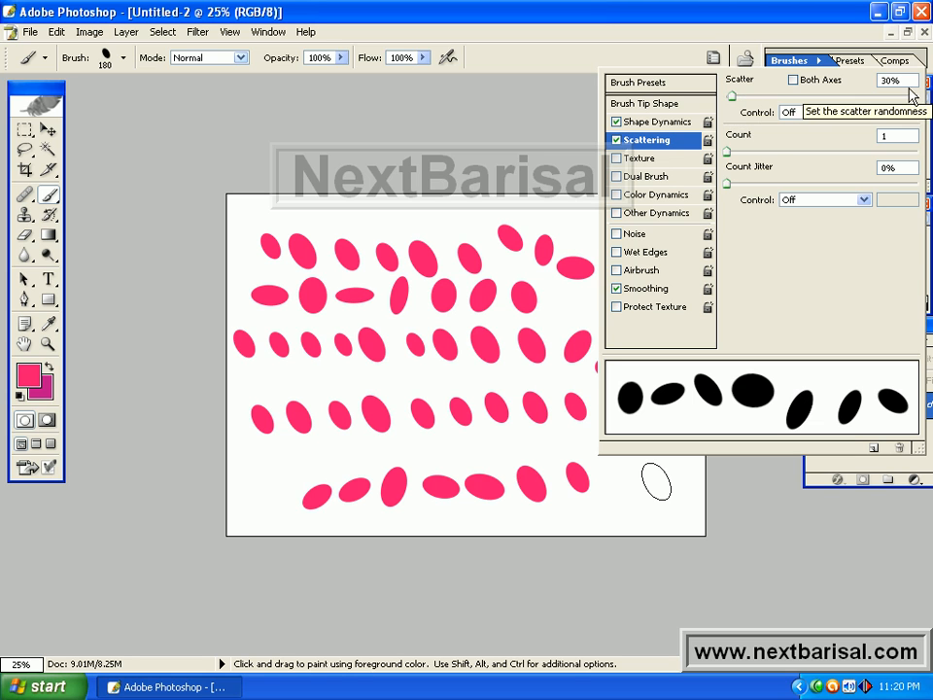
mouse_move(734, 99)
left_mouse_down()
mouse_move(765, 99)
mouse_move(748, 101)
mouse_move(761, 97)
mouse_move(758, 110)
mouse_move(775, 111)
mouse_move(751, 120)
mouse_move(765, 121)
left_mouse_up()
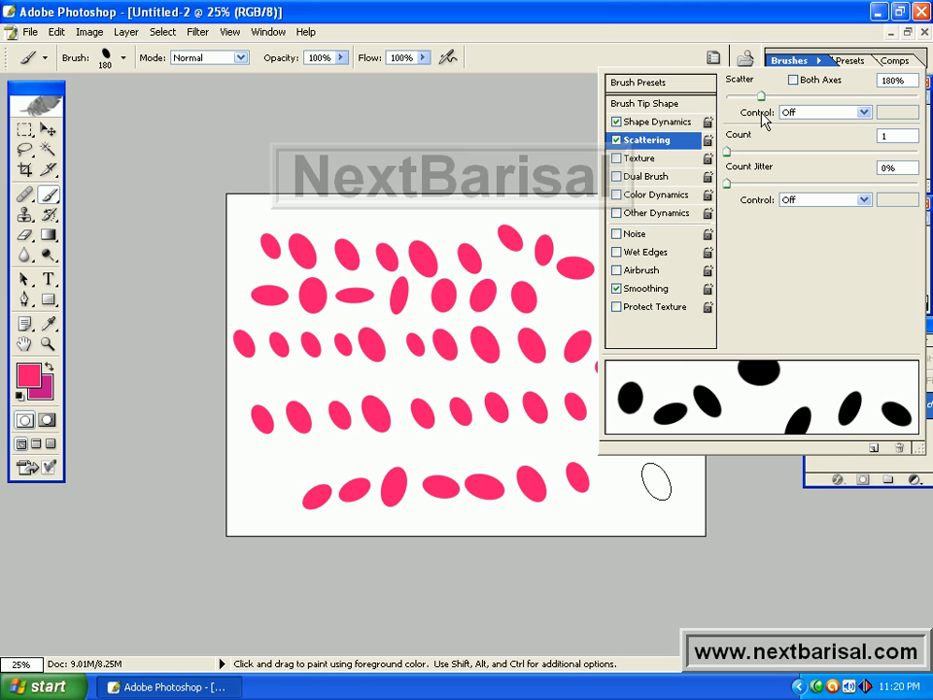
Try the Fade, Pen Pressure, Pen Tilt and Stylus Wheel options for the scatter control, and return it to Off.
left_click(864, 113)
left_click(829, 139)
left_click(862, 114)
left_click(842, 148)
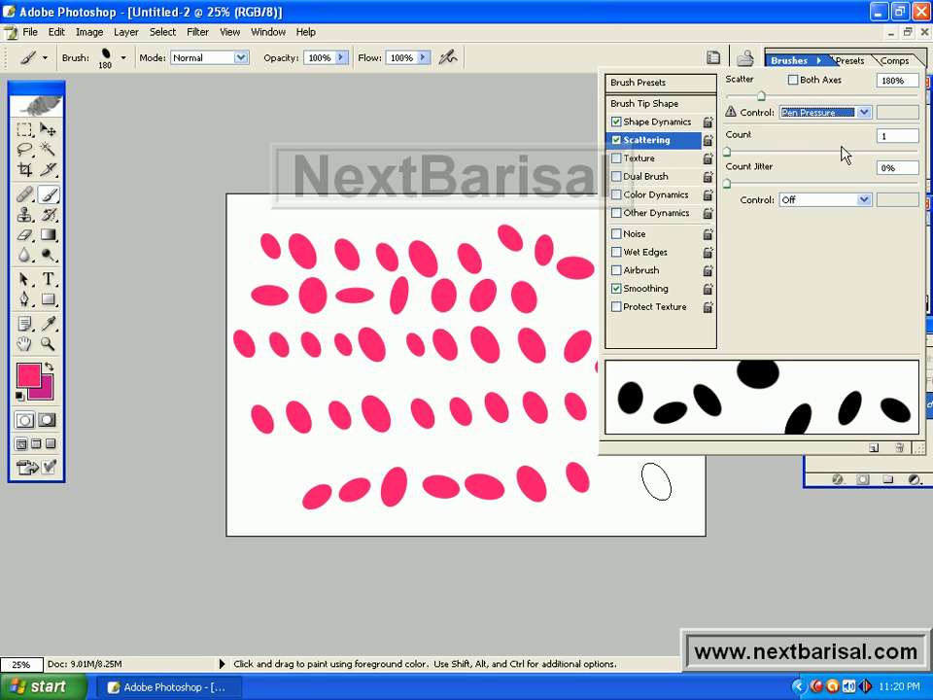
left_click(863, 114)
left_click(849, 159)
left_click(861, 114)
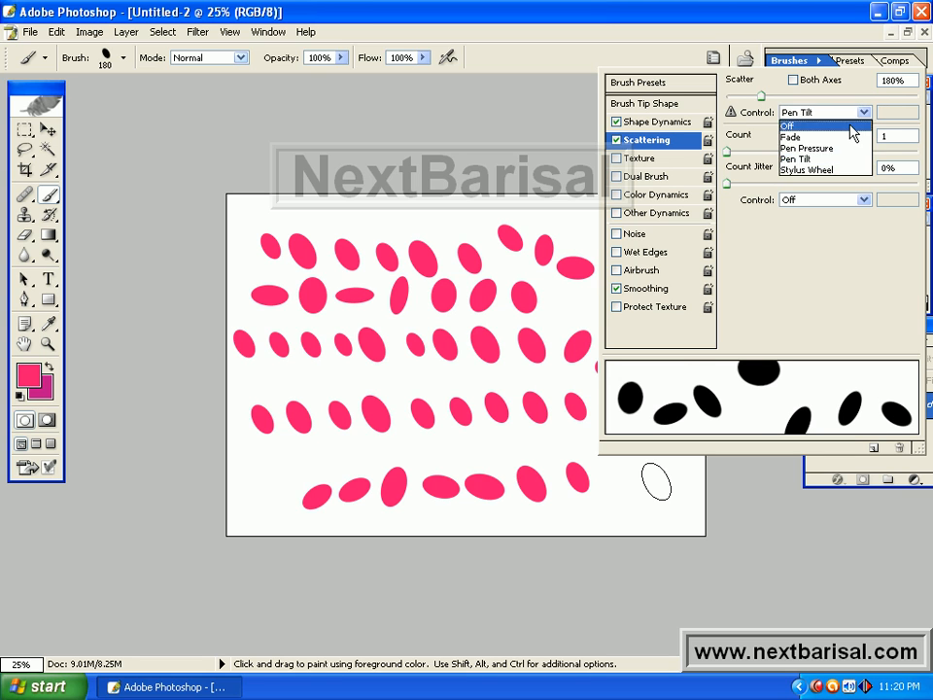
left_click(834, 170)
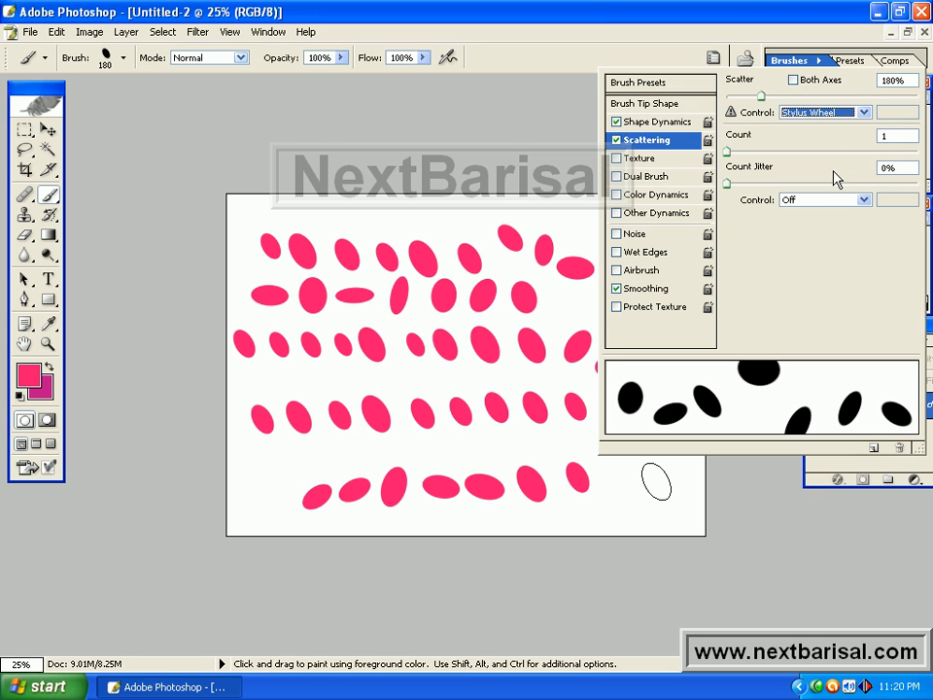
left_click(838, 113)
left_click(821, 128)
mouse_move(728, 152)
left_mouse_down()
mouse_move(742, 152)
mouse_move(728, 152)
left_mouse_up()
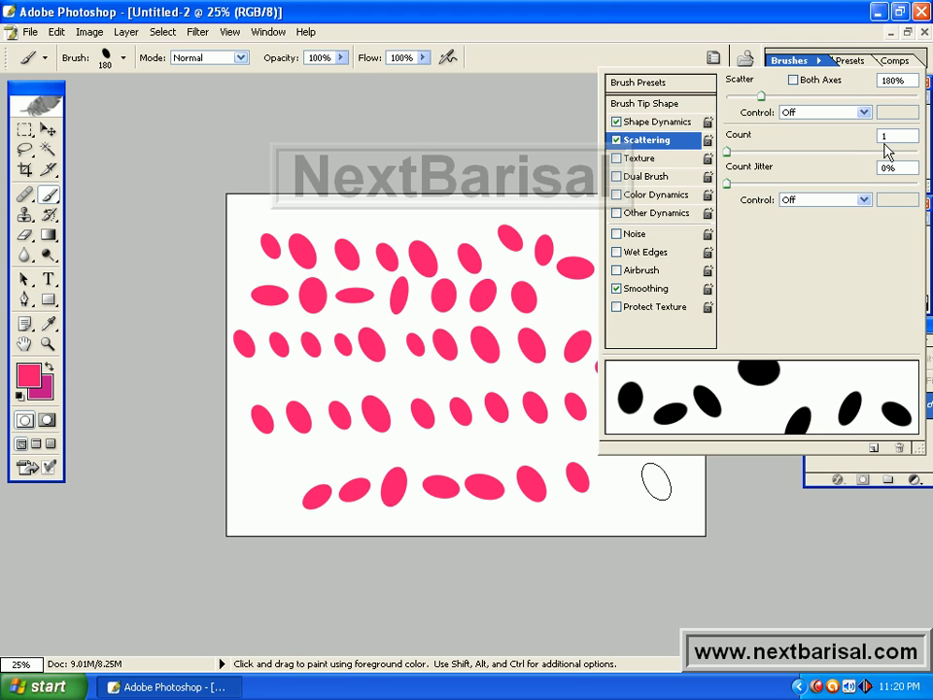
Create a white 7 × 5 inch RGB document at 300 pixels/inch and paint a scattered stroke across its upper part.
left_click(29, 32)
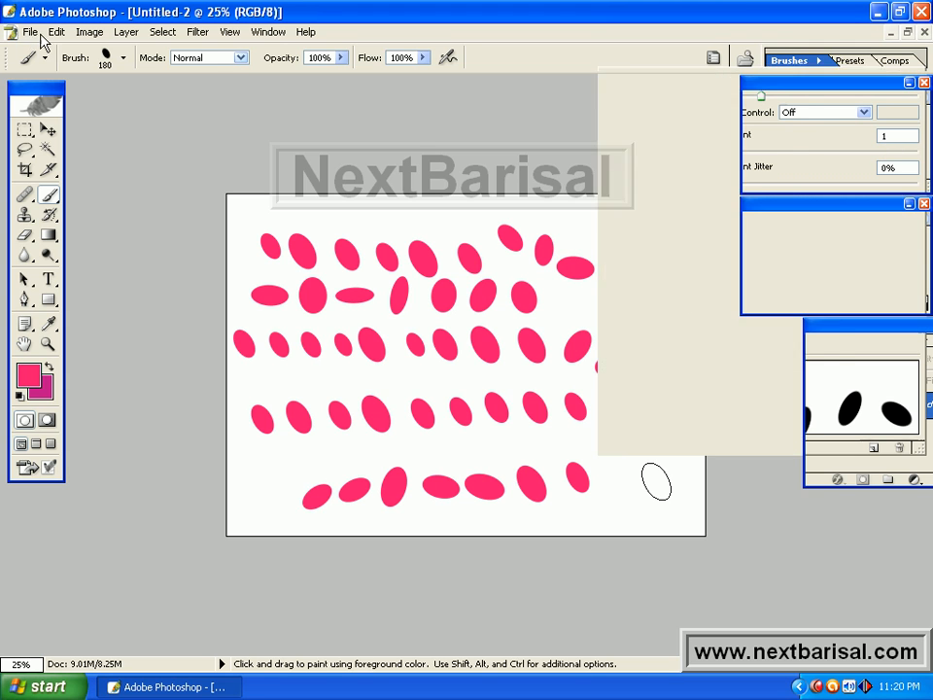
left_click(46, 53)
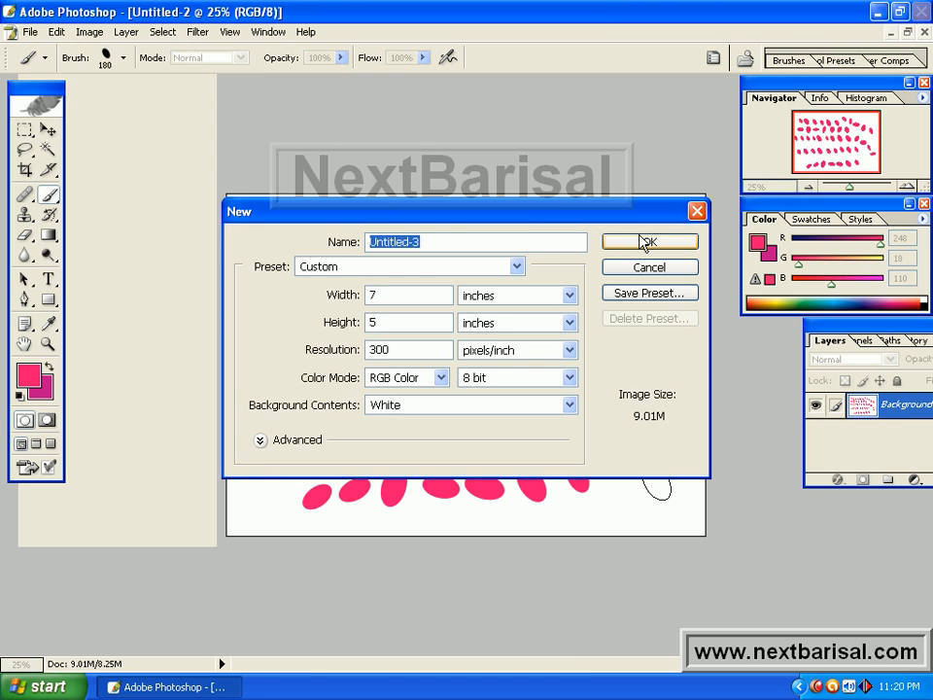
left_click(648, 244)
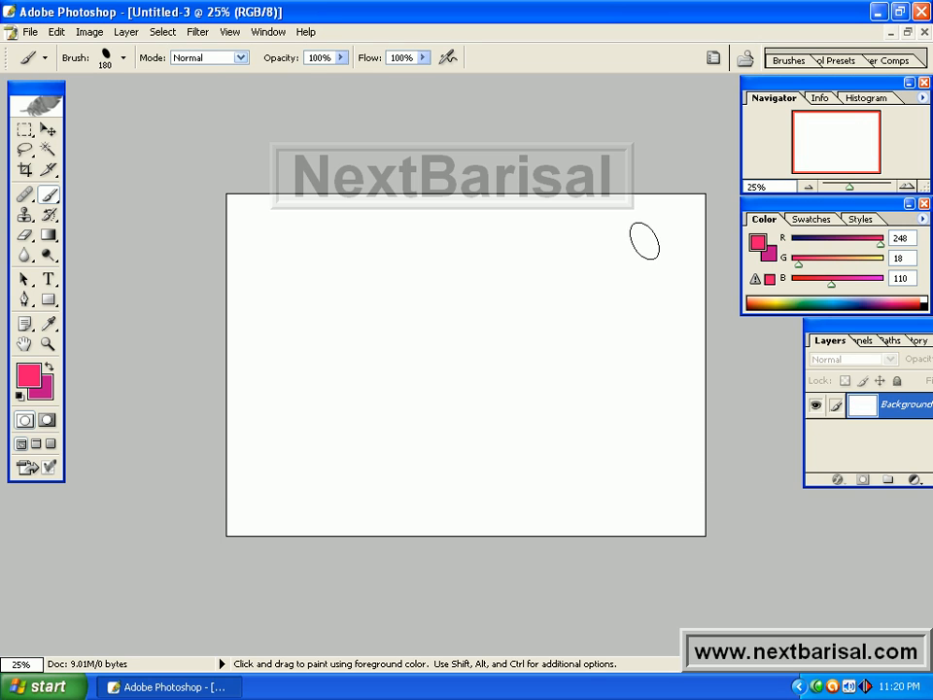
left_click_drag(272, 242, 497, 244)
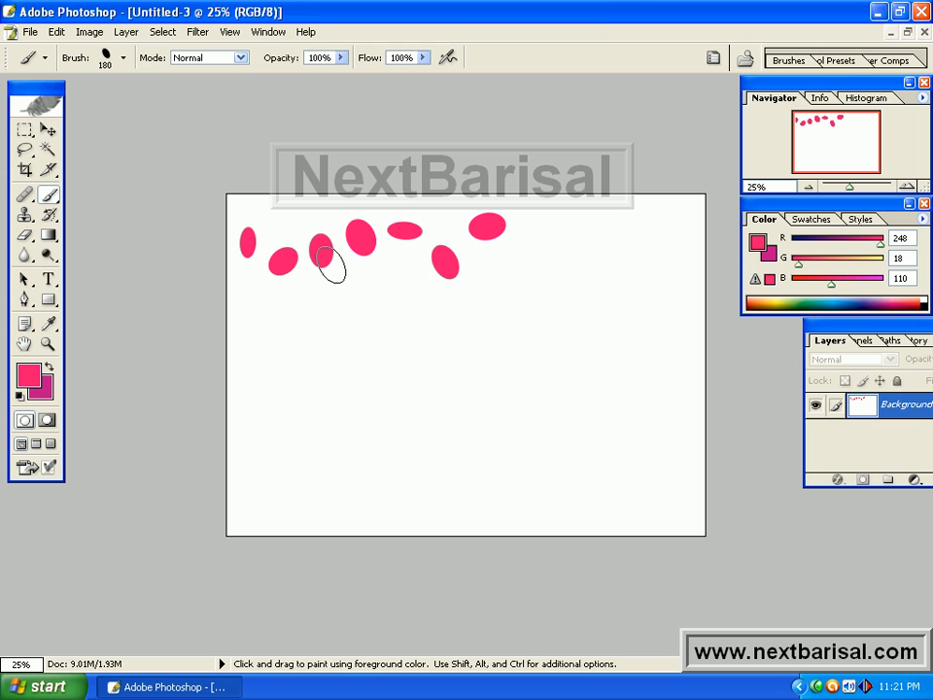
Set the scattering Count to 4 and paint a second horizontal stroke below the first one.
left_click(795, 62)
left_click_drag(729, 154, 764, 164)
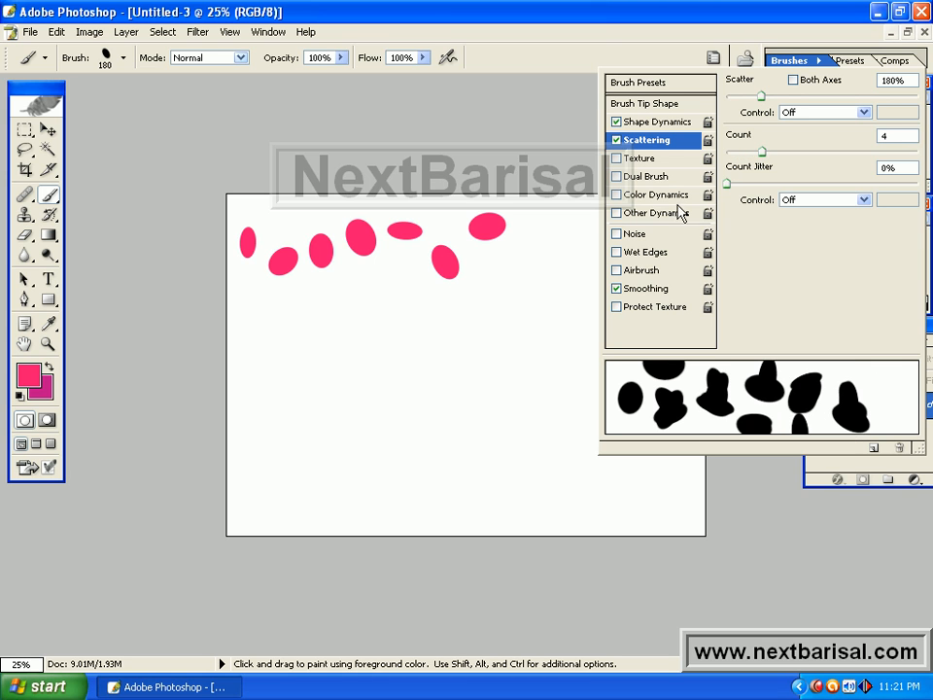
left_click(250, 319)
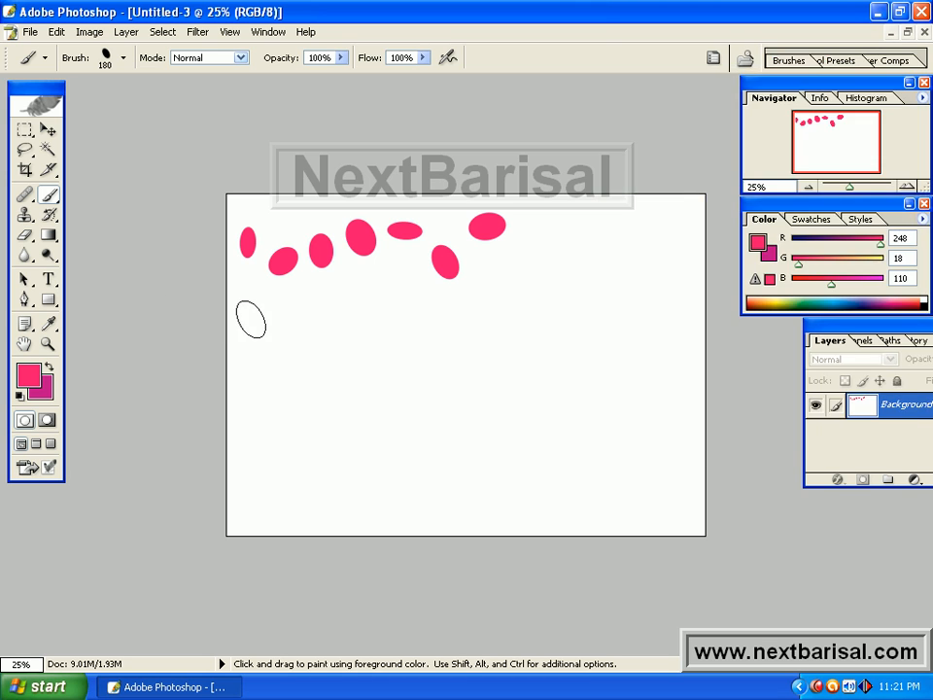
left_click_drag(250, 319, 536, 322)
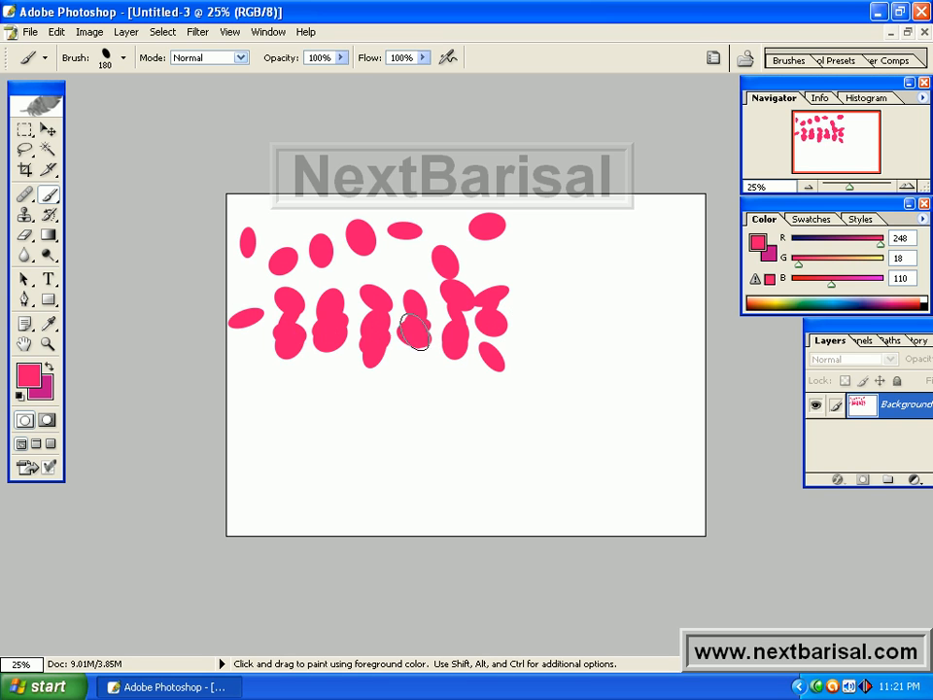
Set Count Jitter to 32% and paint a third horizontal stroke in the lower part of the canvas.
left_click(790, 62)
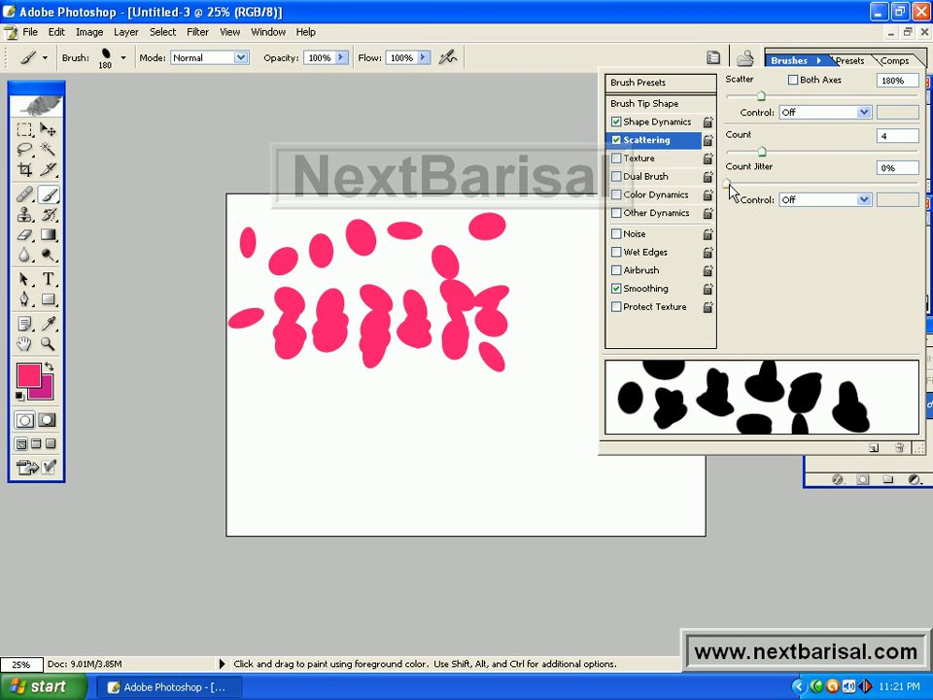
left_click_drag(731, 186, 787, 183)
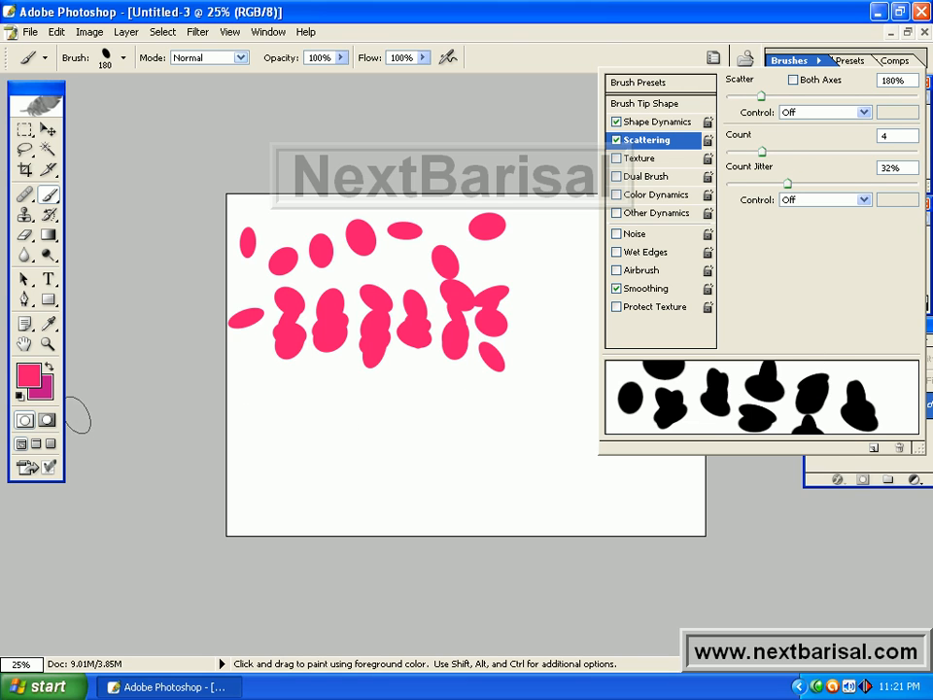
left_click(142, 412)
left_click(248, 418)
left_click_drag(316, 418, 578, 427)
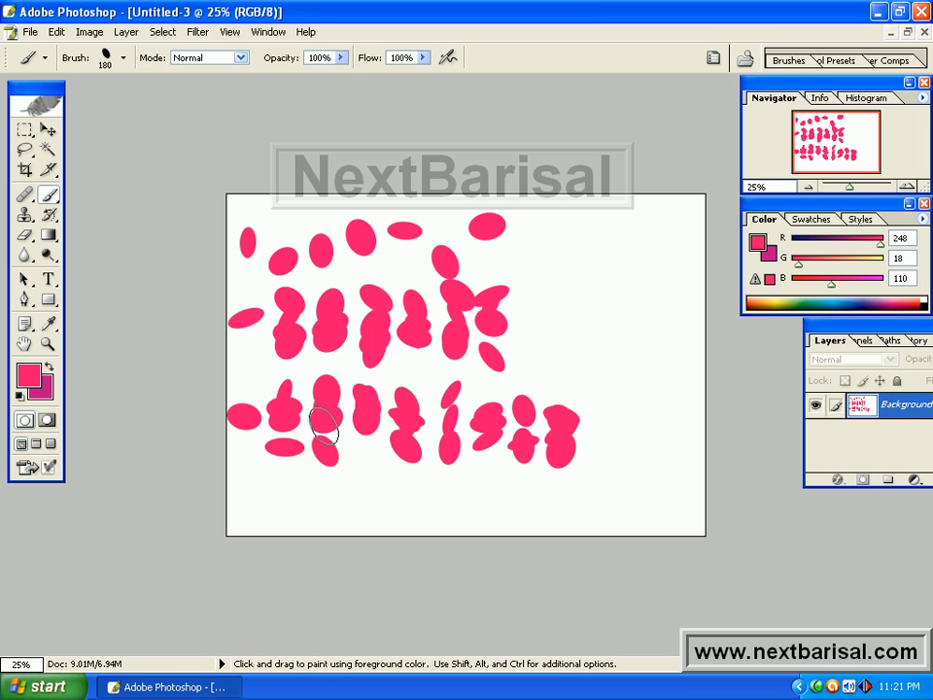
Enable Texture for the brush and choose the multicolored abstract pattern as its texture.
left_click(789, 60)
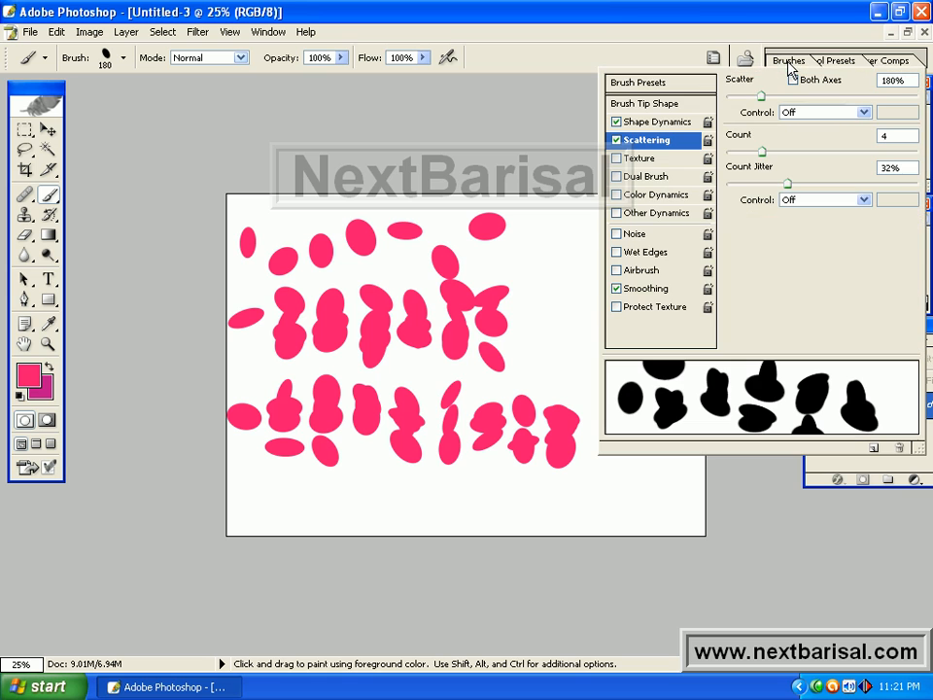
left_click(639, 158)
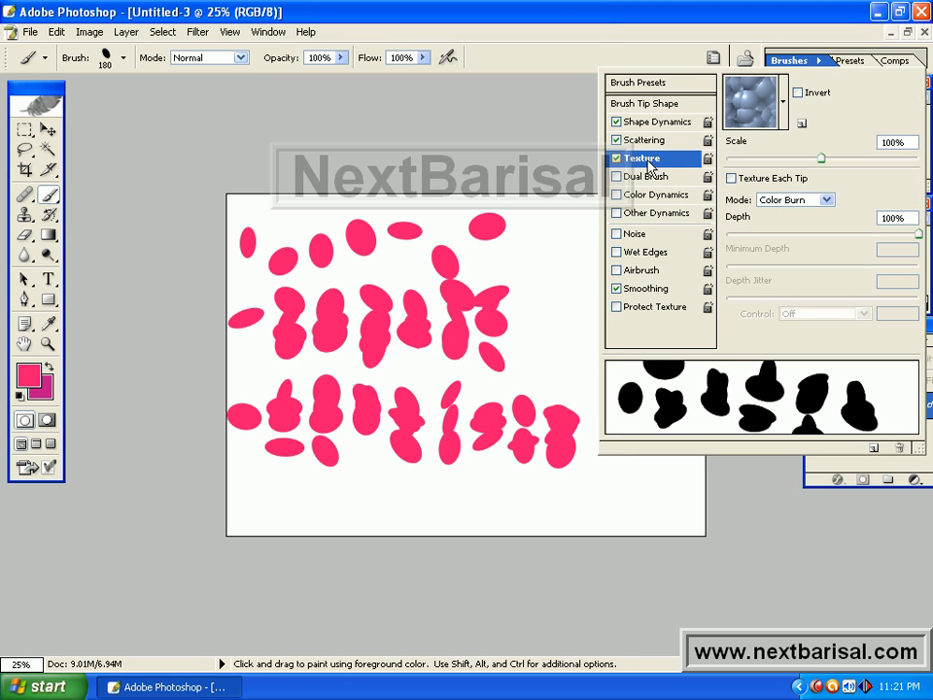
left_click(764, 107)
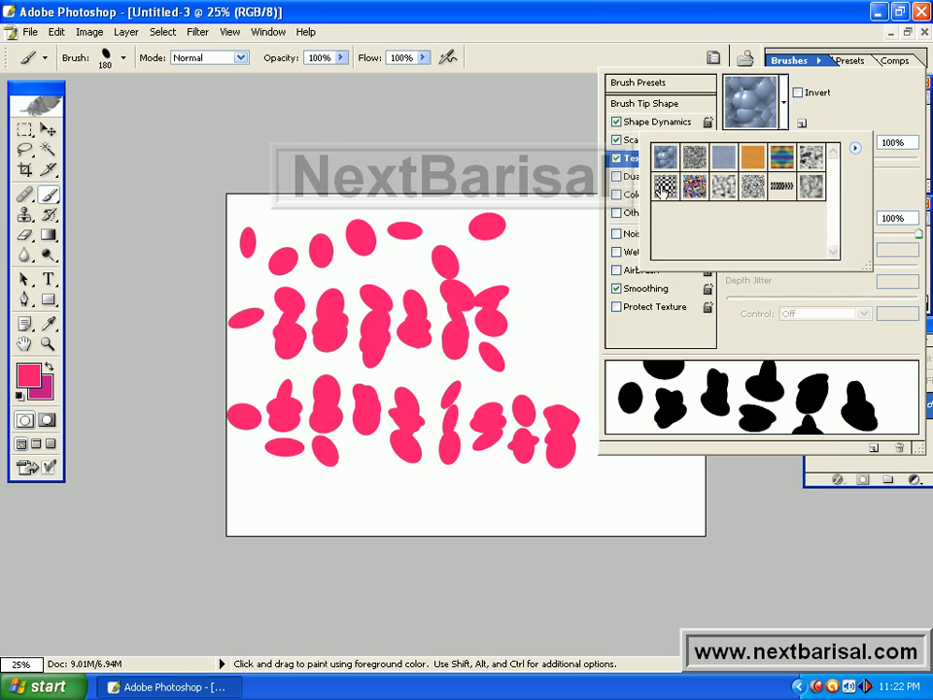
left_click(696, 187)
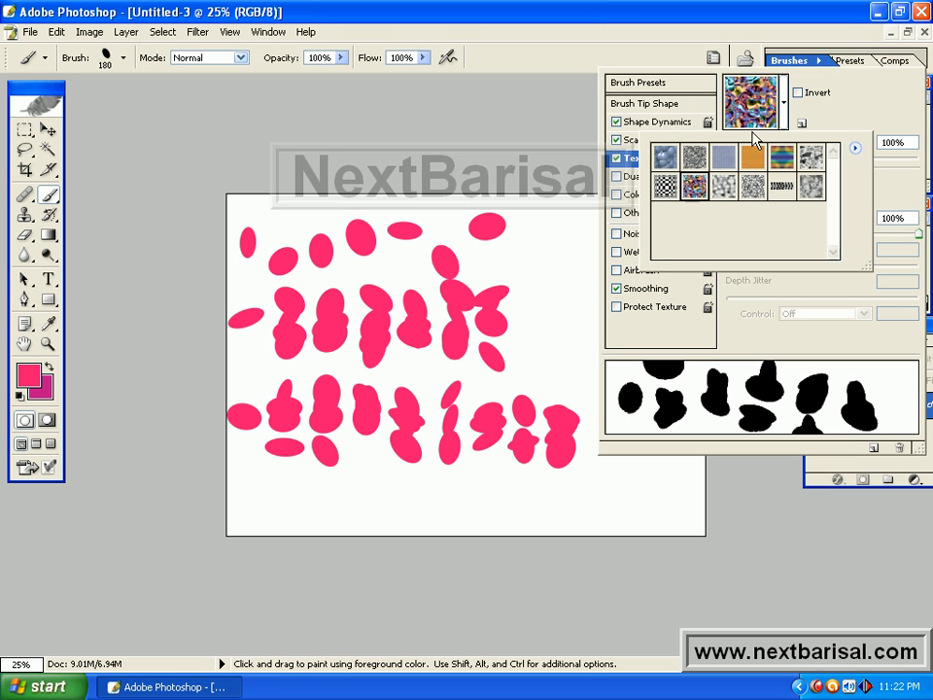
left_click(861, 108)
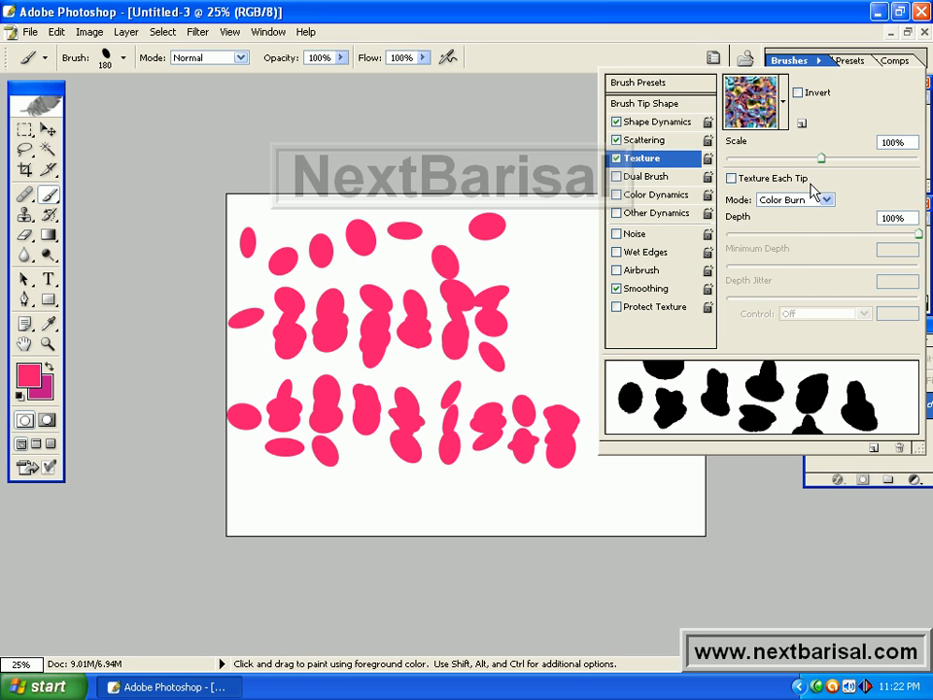
Toggle Texture Each Tip on and off, and try the texture modes Multiply, Subtract, Darken, Overlay, Color Dodge, Color Burn, Linear Burn and Hard Mix.
left_click(731, 179)
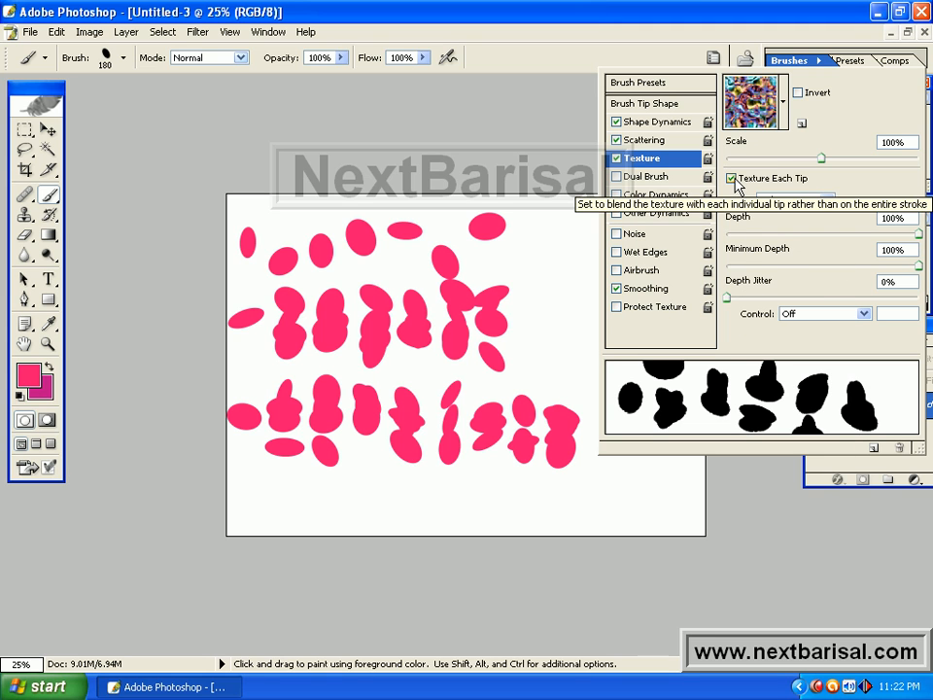
left_click(732, 179)
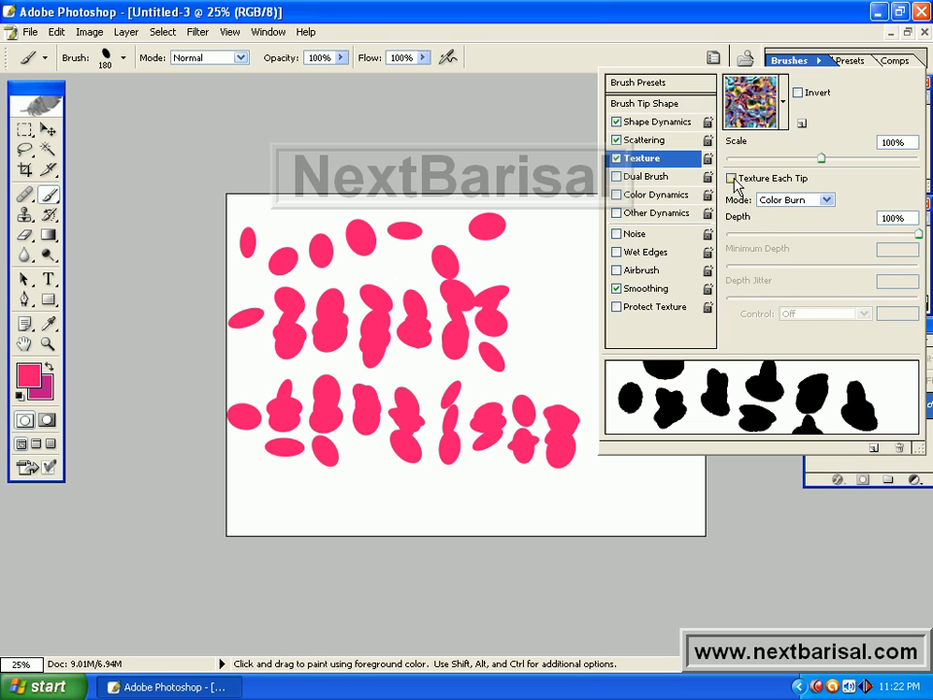
left_click(824, 201)
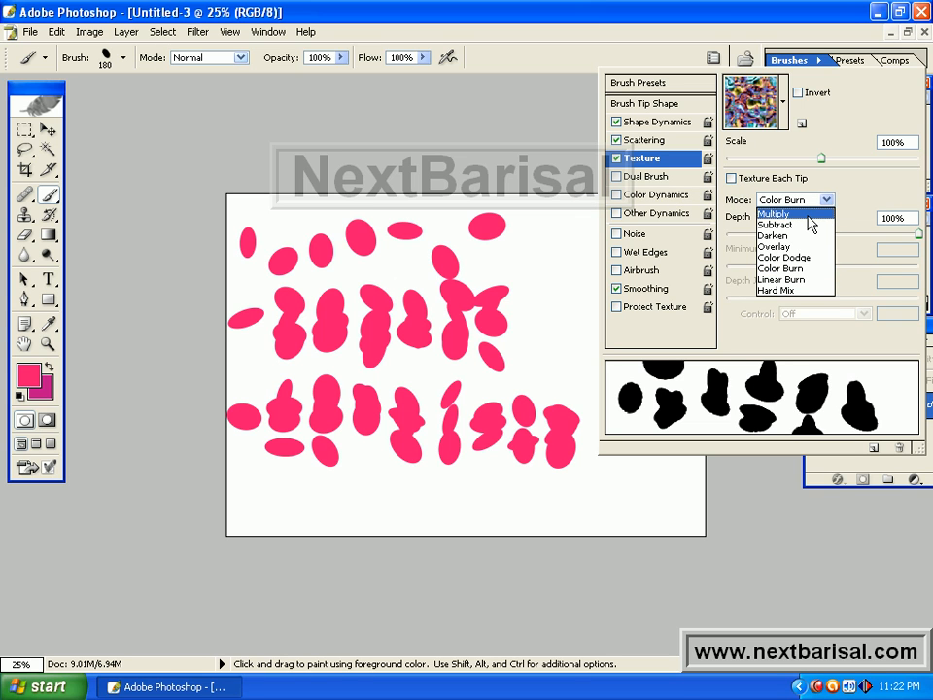
left_click(775, 214)
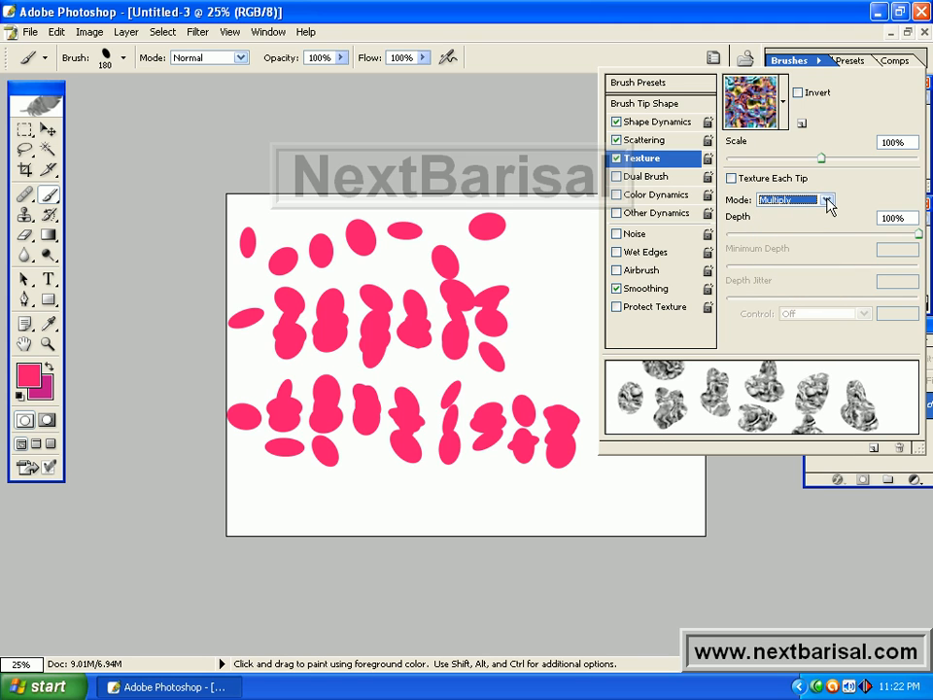
left_click(829, 205)
left_click(763, 221)
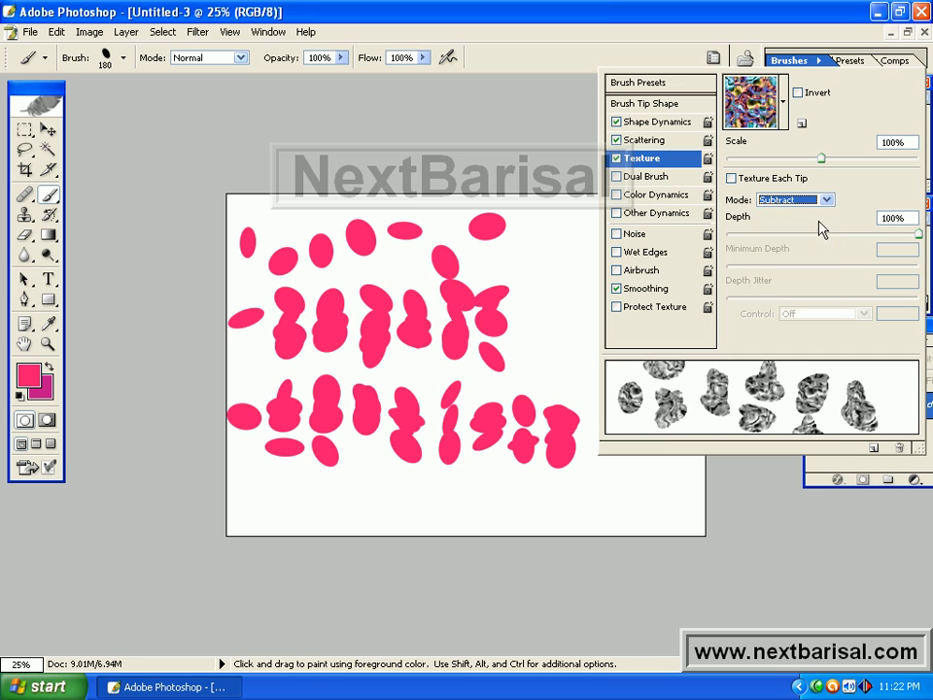
left_click(767, 200)
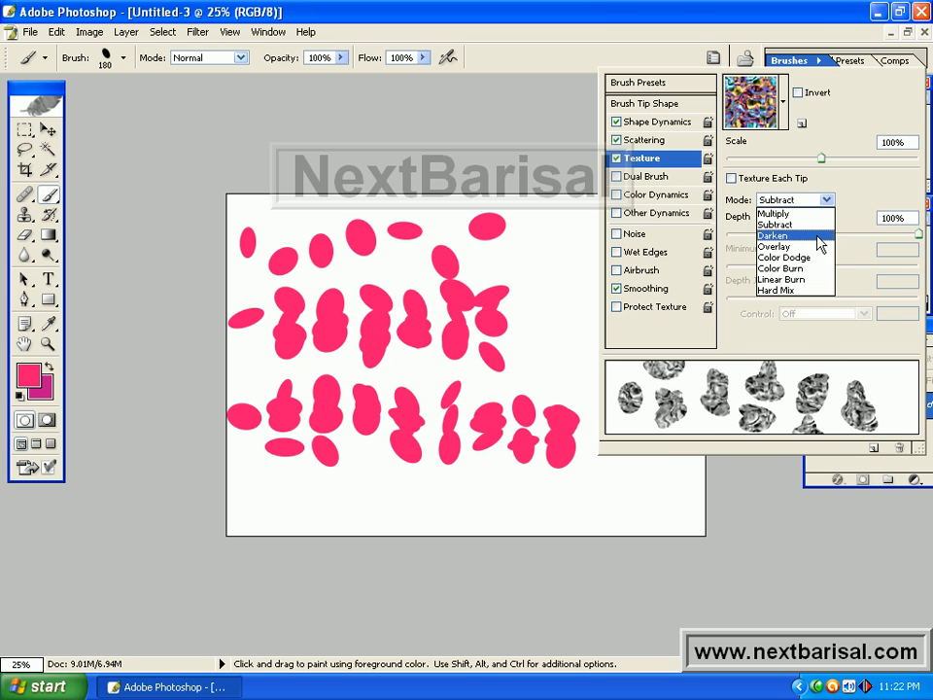
left_click(817, 237)
left_click(827, 199)
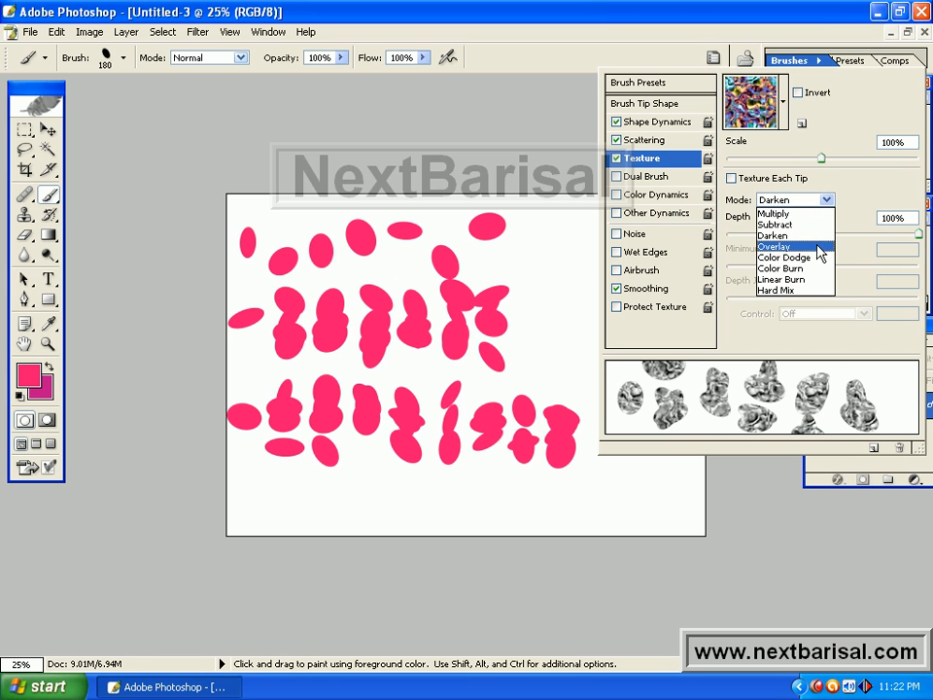
left_click(817, 247)
left_click(826, 199)
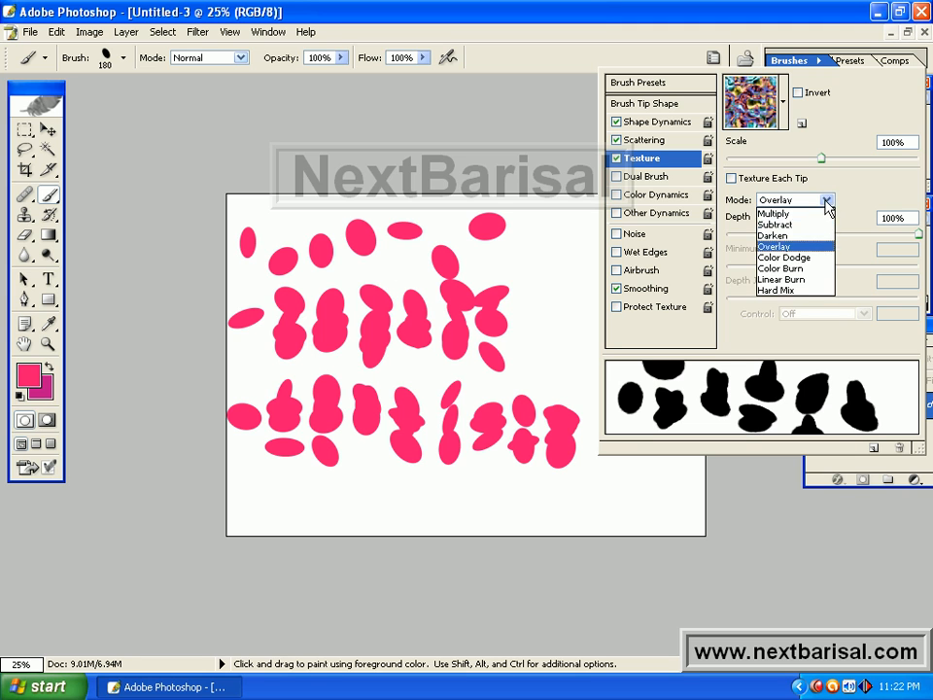
left_click(809, 260)
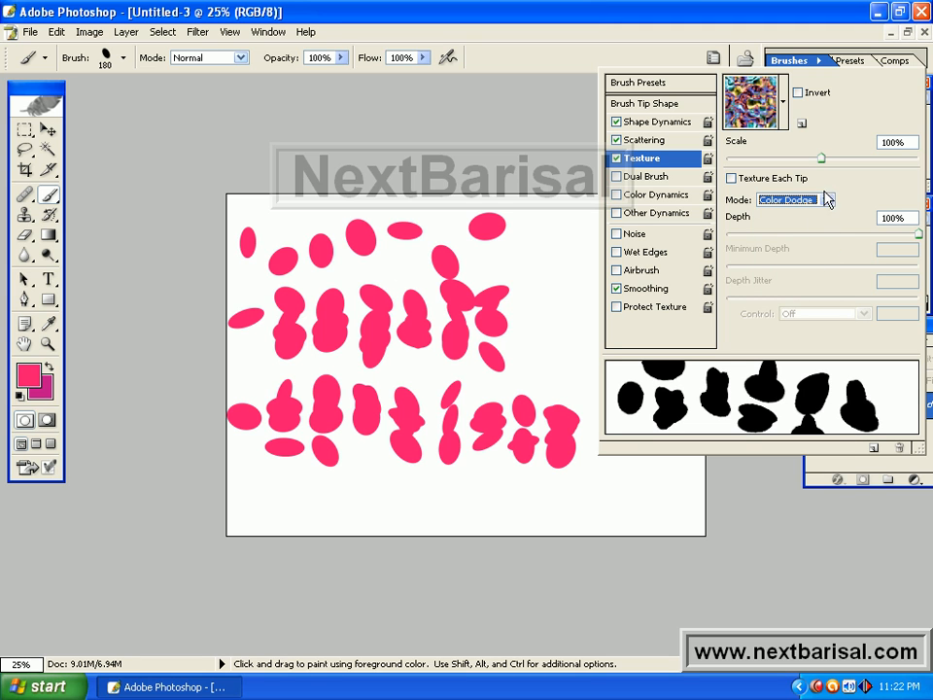
left_click(826, 199)
left_click(817, 271)
left_click(825, 200)
left_click(807, 280)
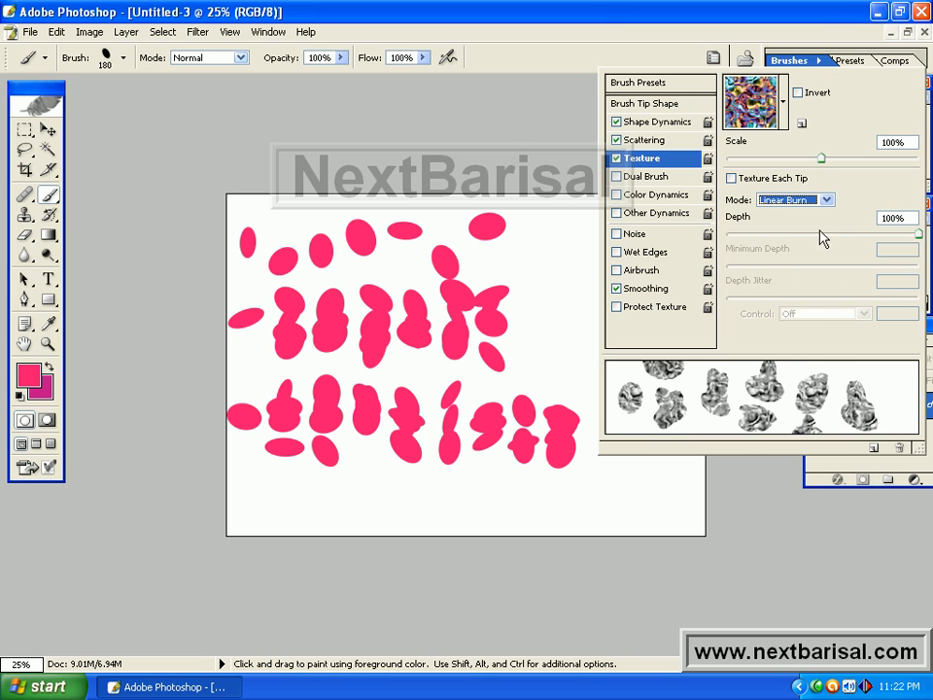
left_click(826, 202)
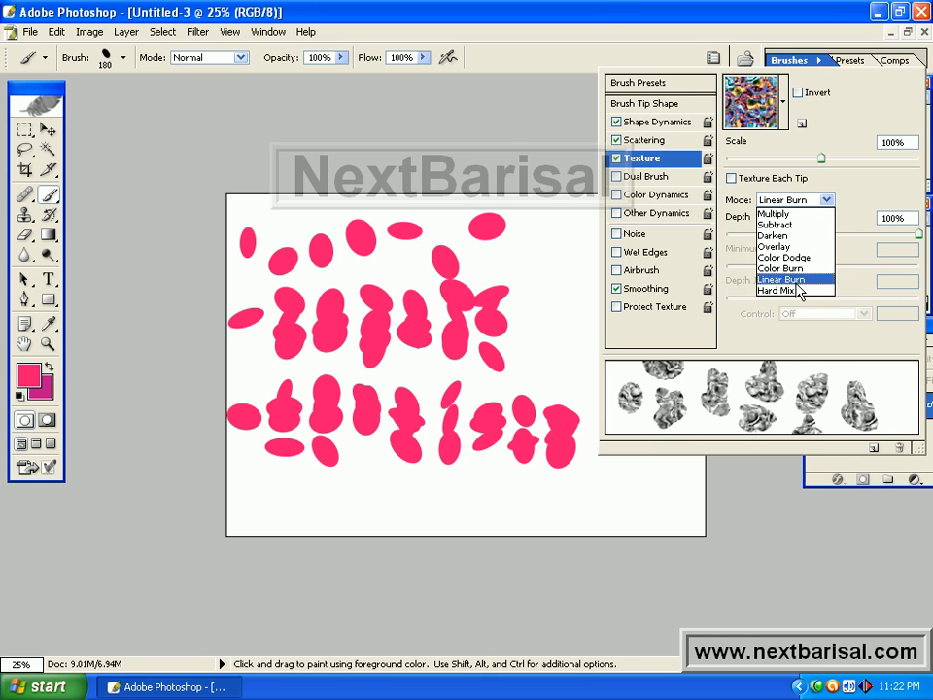
left_click(799, 292)
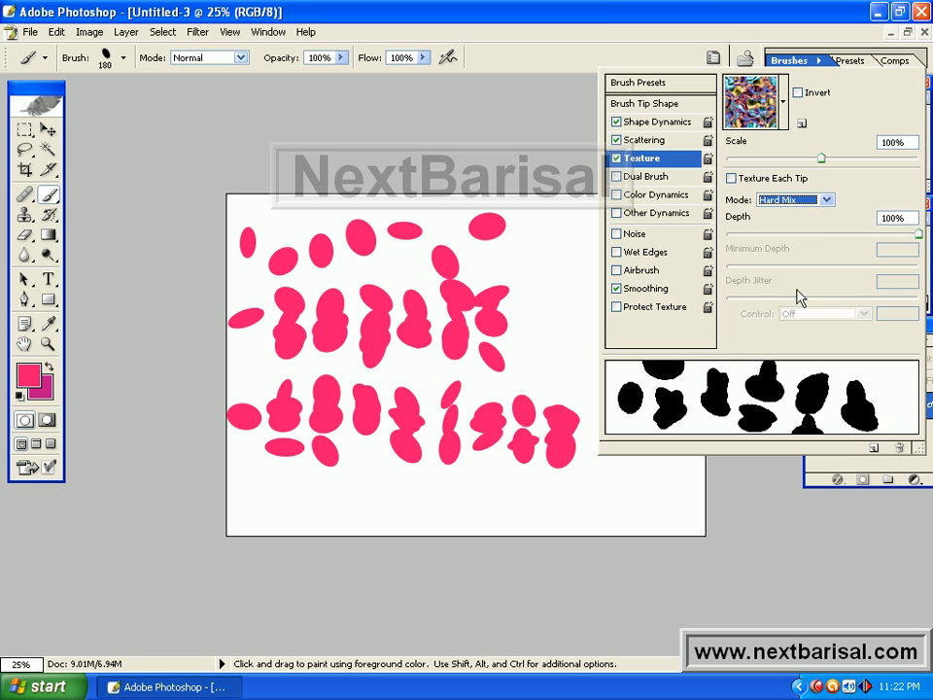
Set the brush texture's blending mode to Overlay.
left_click(826, 200)
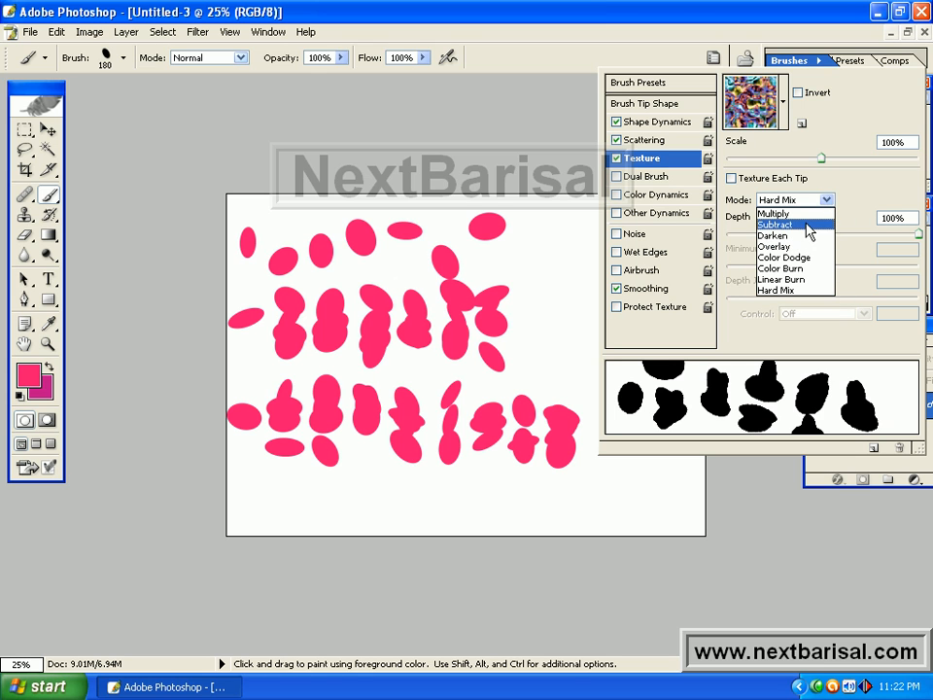
left_click(799, 246)
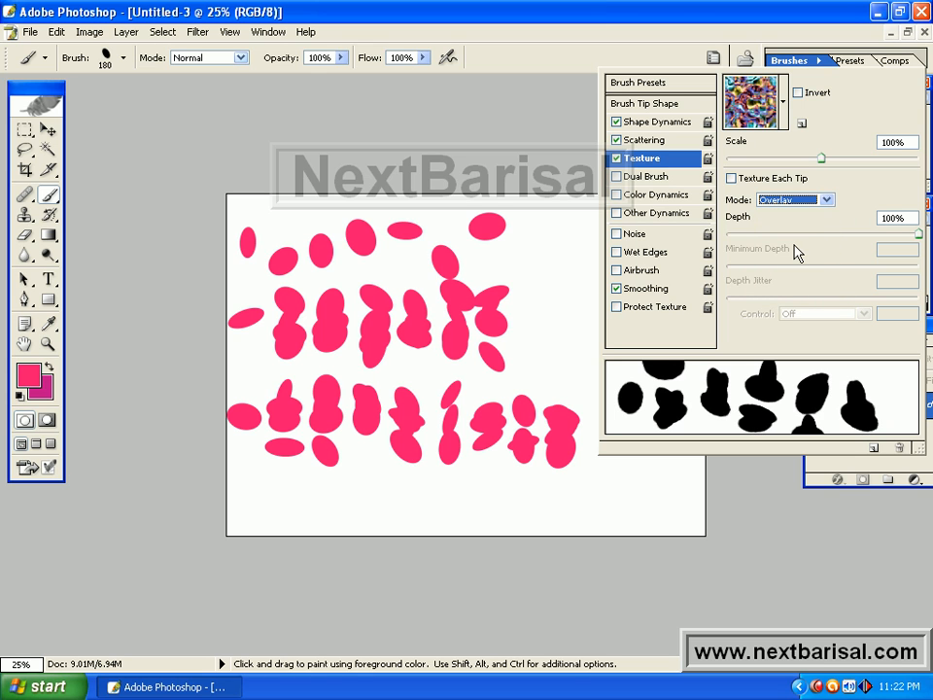
Try the Darken texture mode, set the mode to Multiply, and paint a scattered textured stroke down the canvas's right side.
left_click(826, 200)
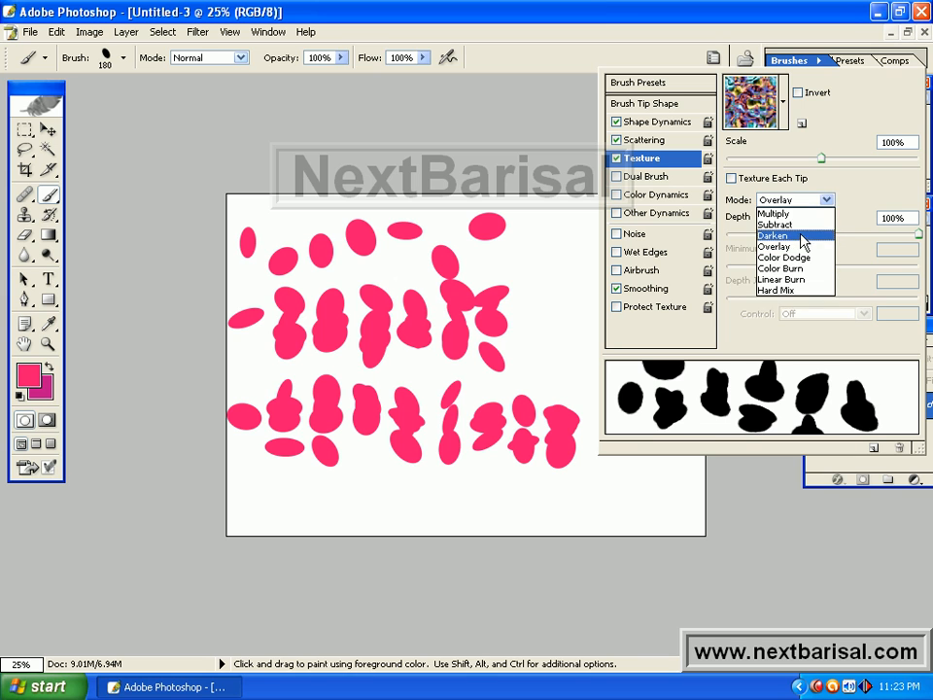
left_click(800, 238)
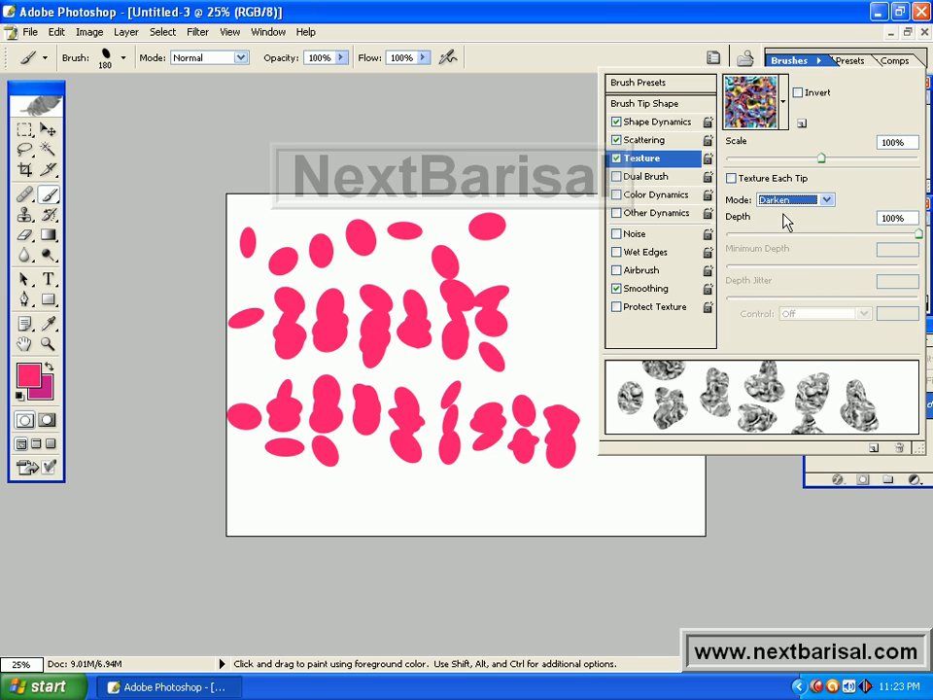
left_click(826, 201)
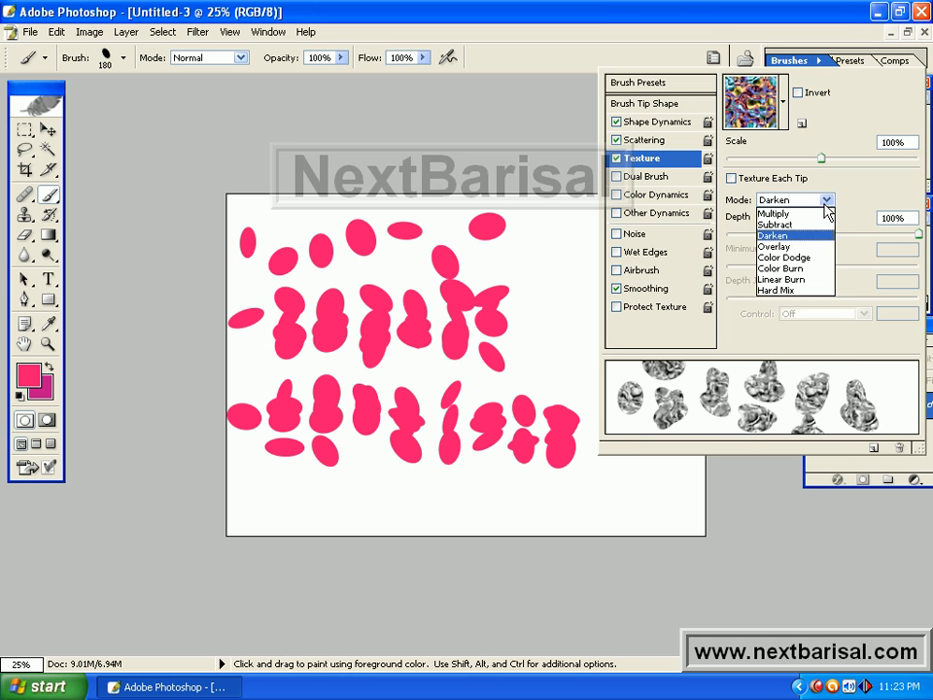
left_click(800, 213)
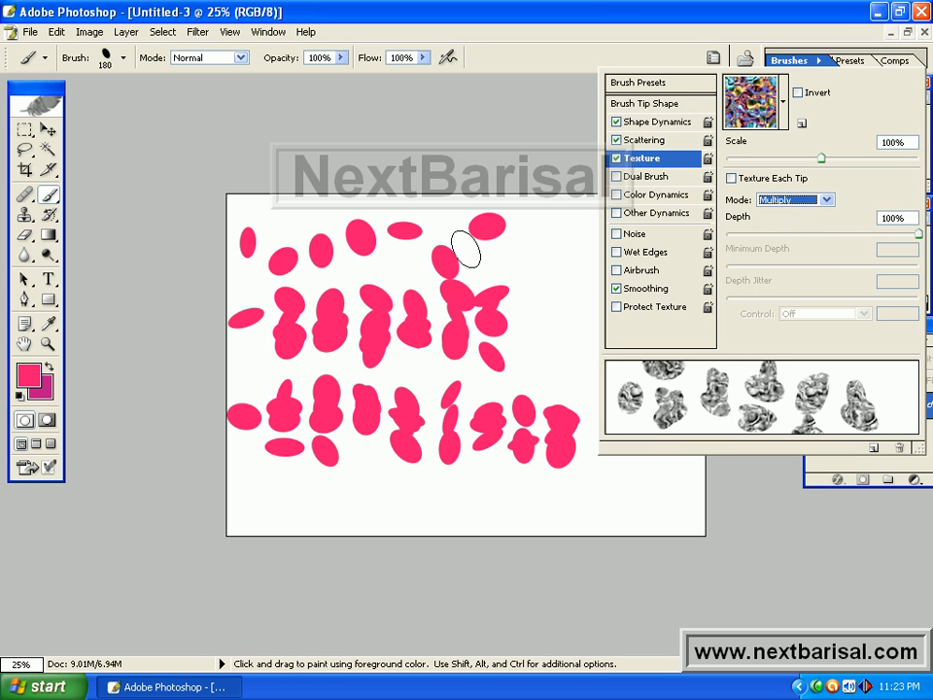
key("Return")
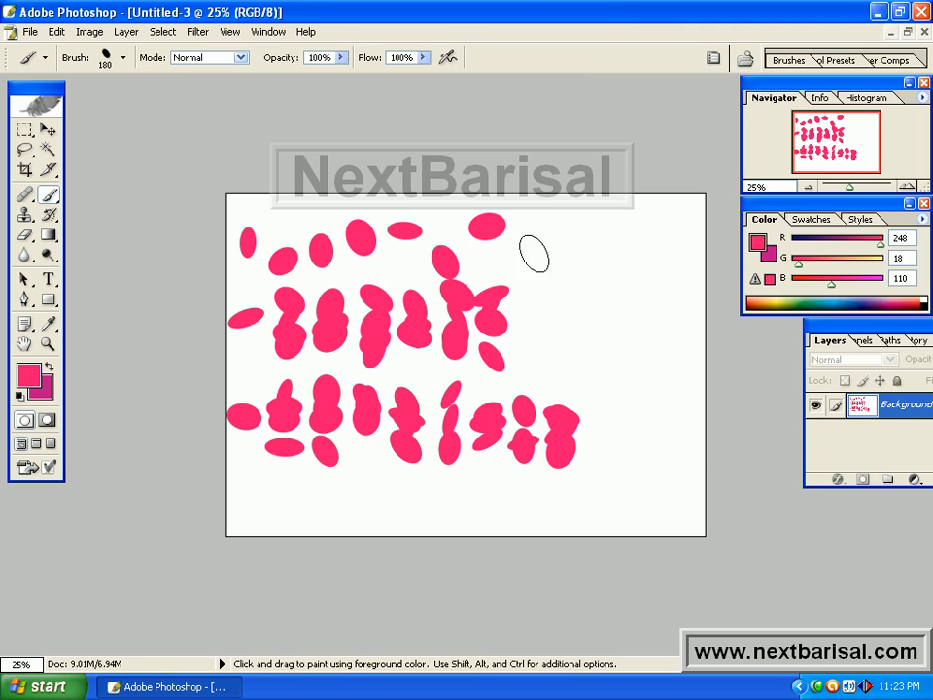
mouse_move(589, 222)
left_mouse_down()
mouse_move(611, 475)
mouse_move(617, 457)
mouse_move(605, 351)
mouse_move(613, 295)
left_mouse_up()
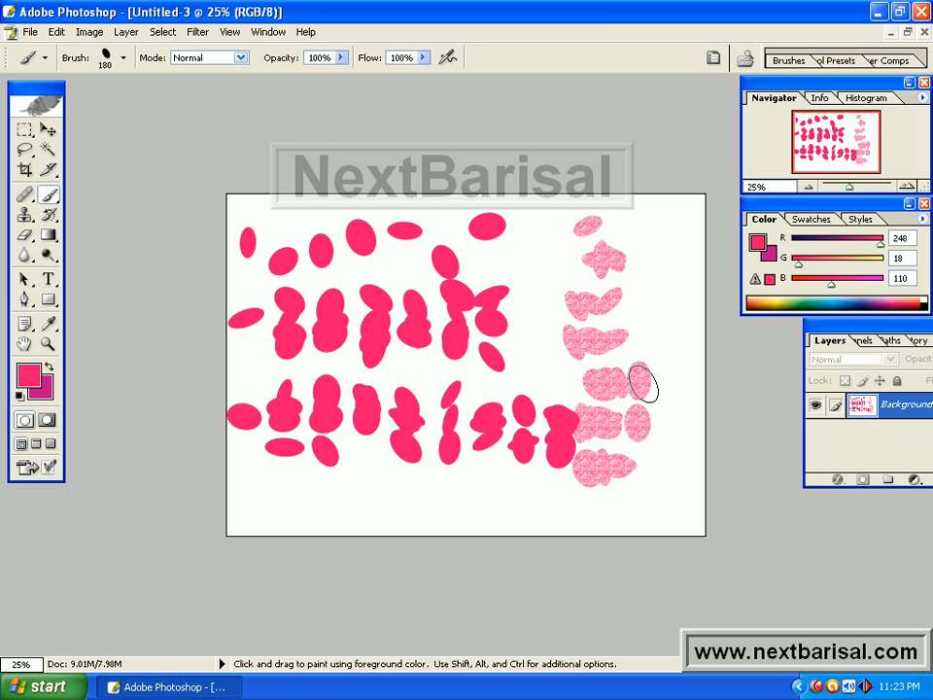
Set the brush's master diameter to 626 px.
left_click(124, 58)
left_click_drag(154, 109, 204, 110)
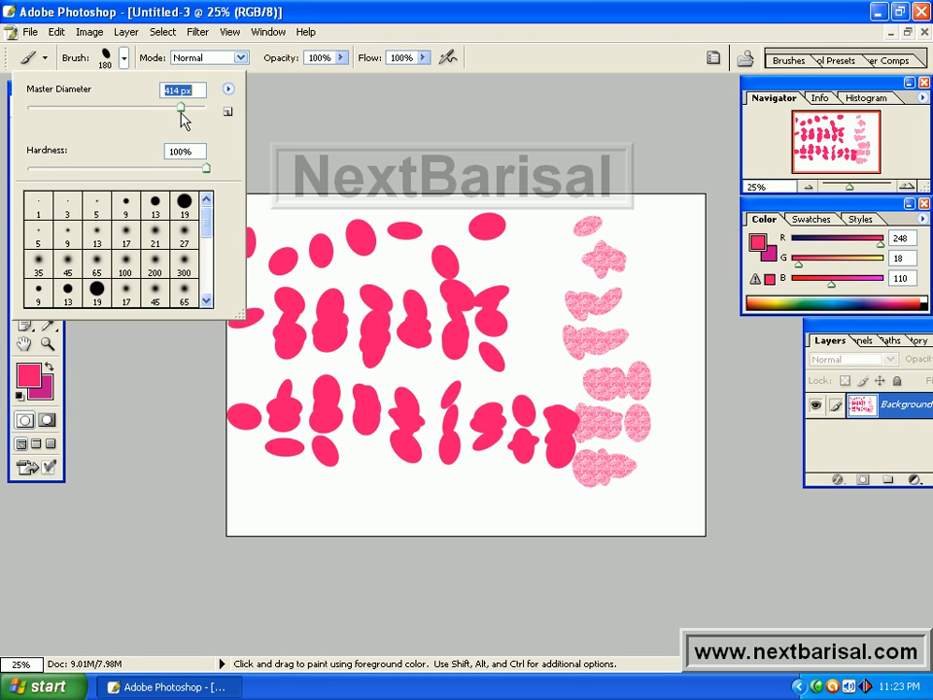
left_click_drag(191, 113, 191, 113)
left_click(274, 127)
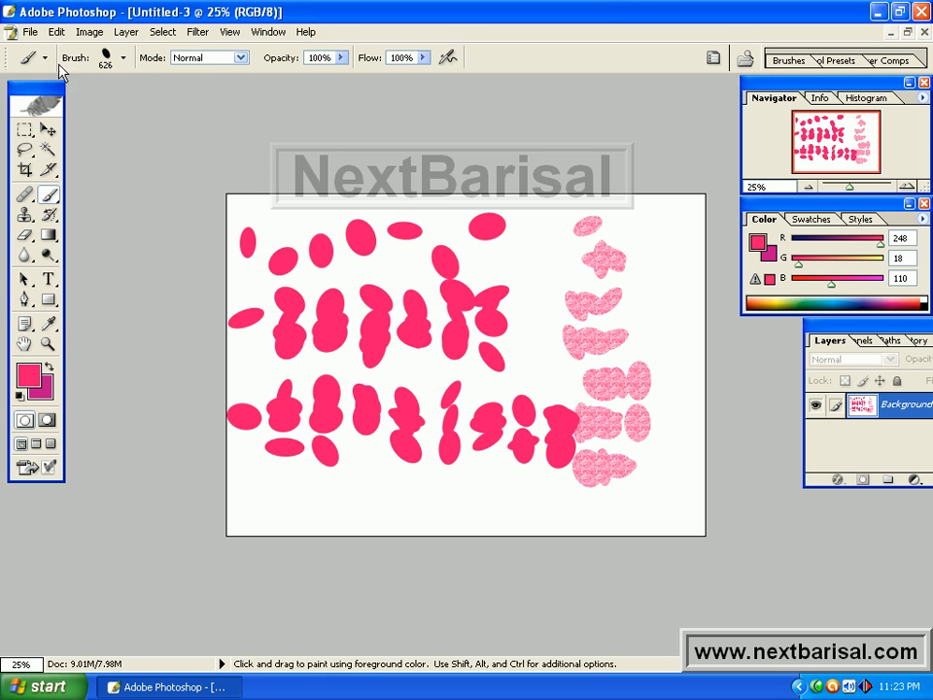
Create a new blank document with the preset settings and paint large scattered textured dabs across the canvas.
left_click(30, 31)
left_click(43, 52)
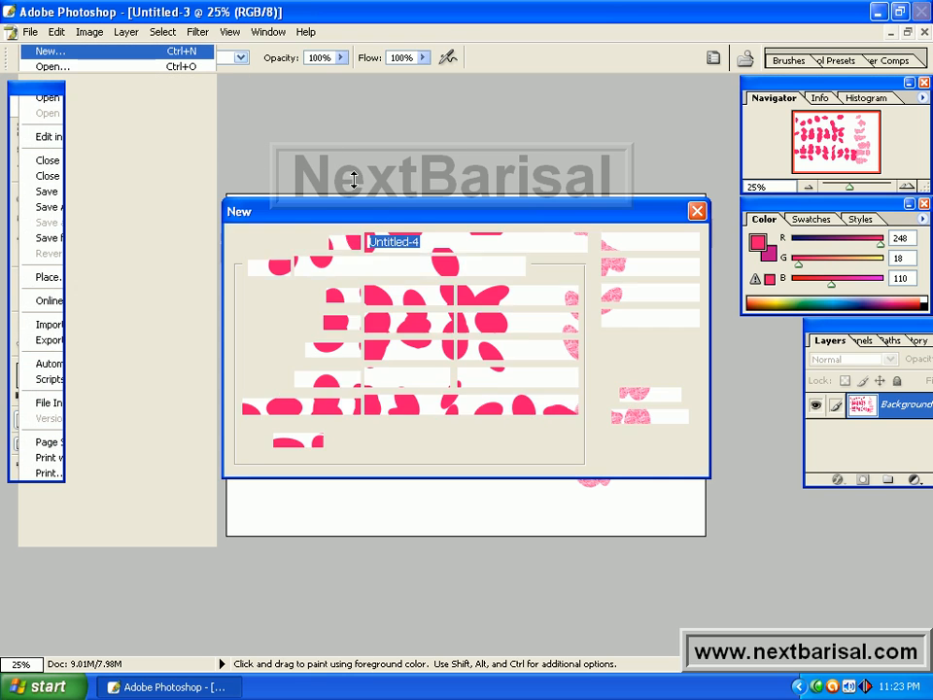
left_click(610, 247)
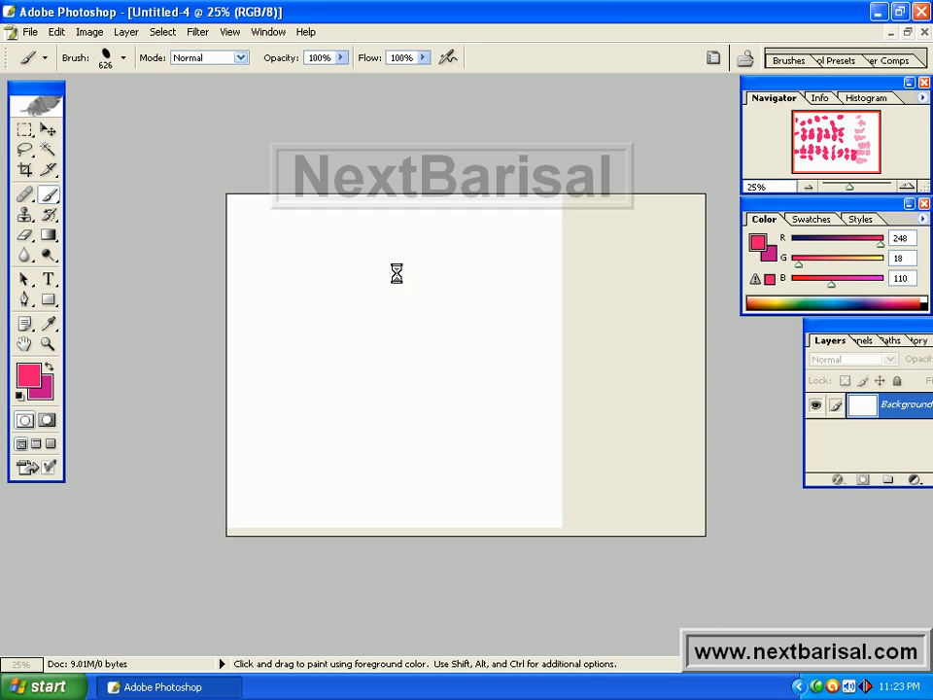
mouse_move(294, 284)
left_mouse_down()
mouse_move(425, 319)
mouse_move(636, 358)
left_mouse_up()
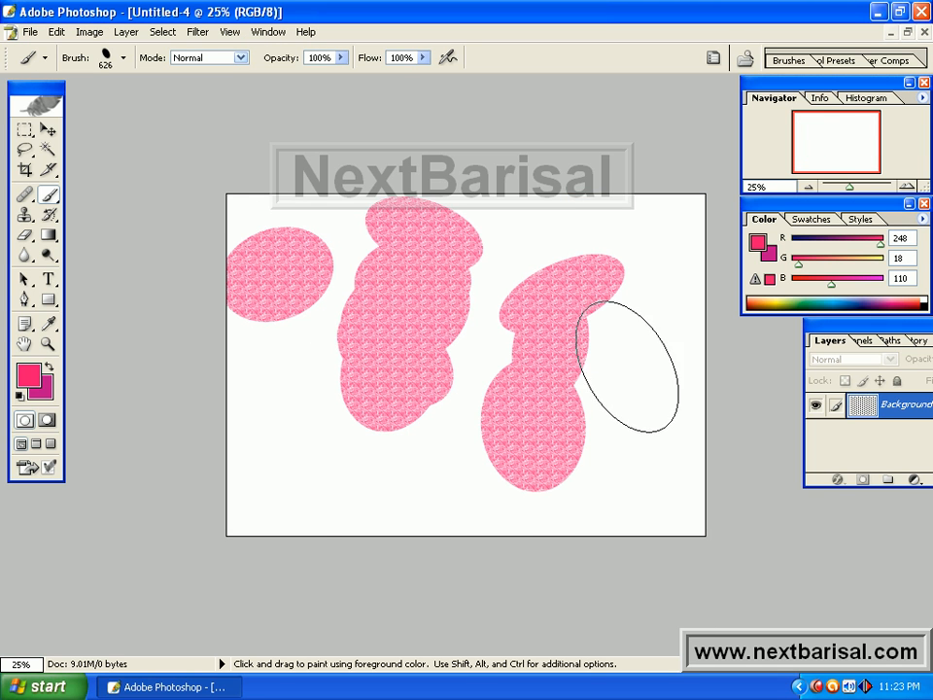
left_click(287, 394)
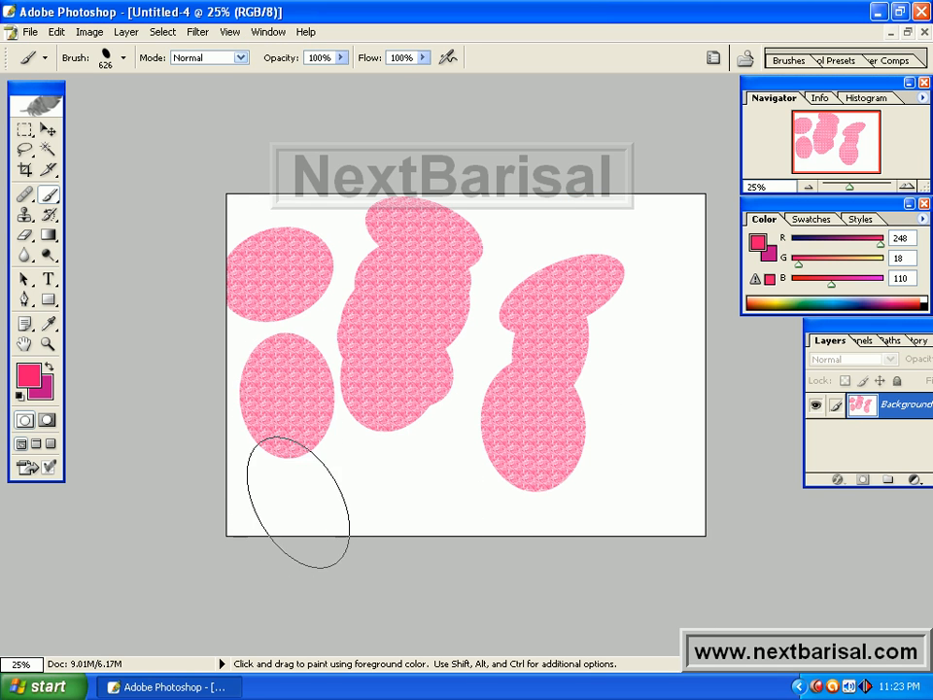
left_click_drag(650, 329, 594, 565)
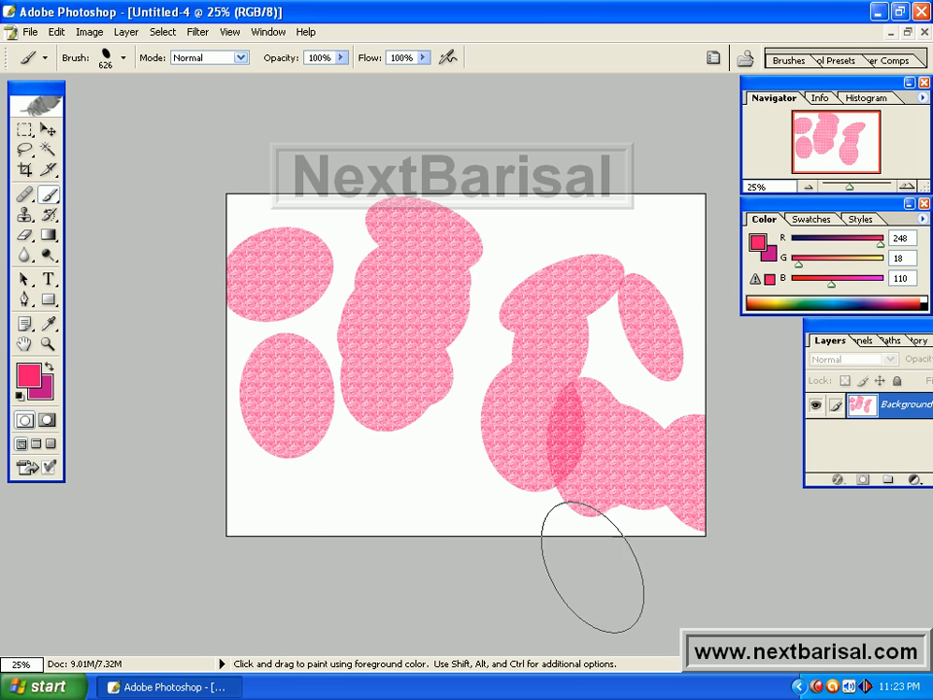
mouse_move(452, 463)
left_mouse_down()
mouse_move(268, 501)
mouse_move(355, 479)
left_mouse_up()
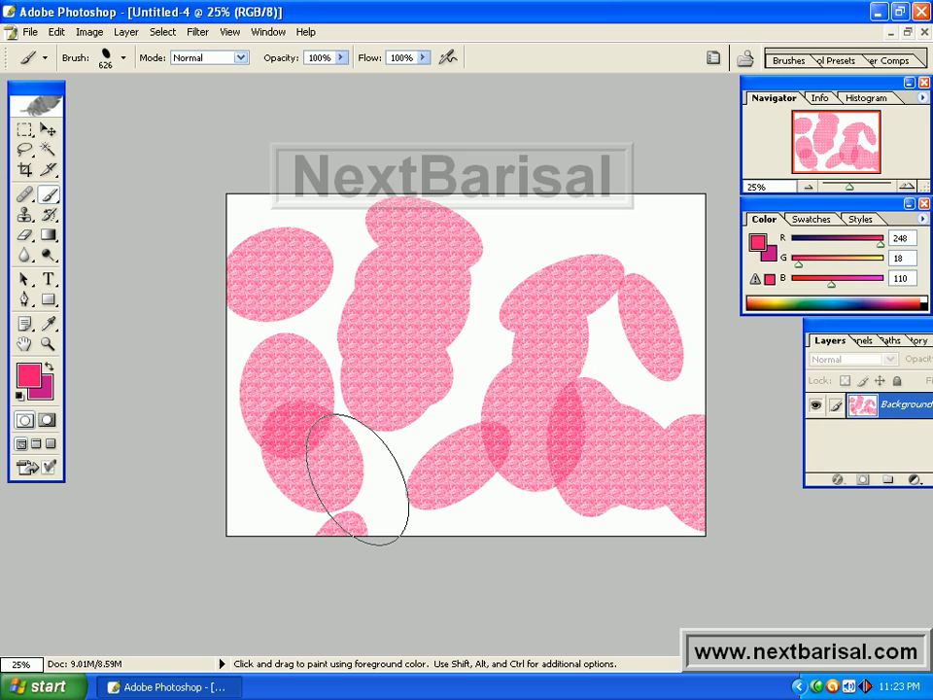
Enable Dual Brush and choose the 100 px sampled tip as the second tip.
left_click(788, 61)
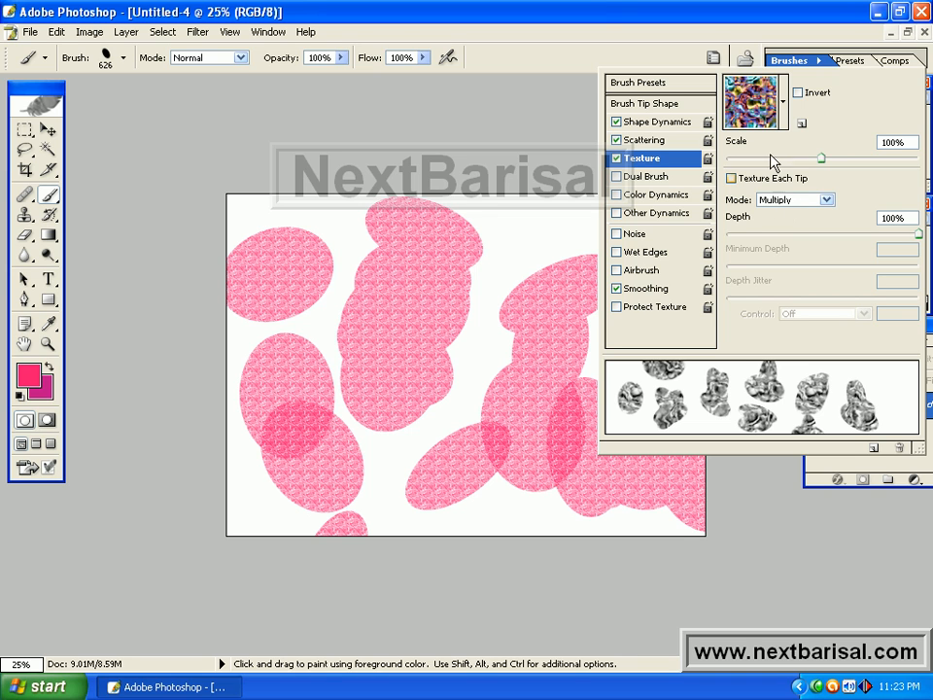
left_click(648, 176)
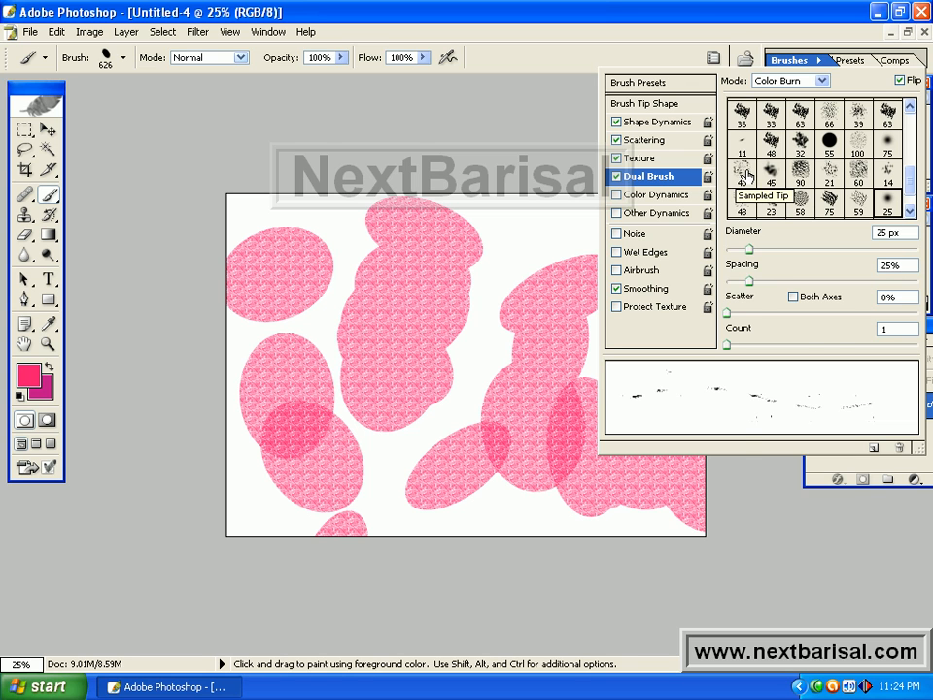
left_click(790, 60)
left_click(799, 63)
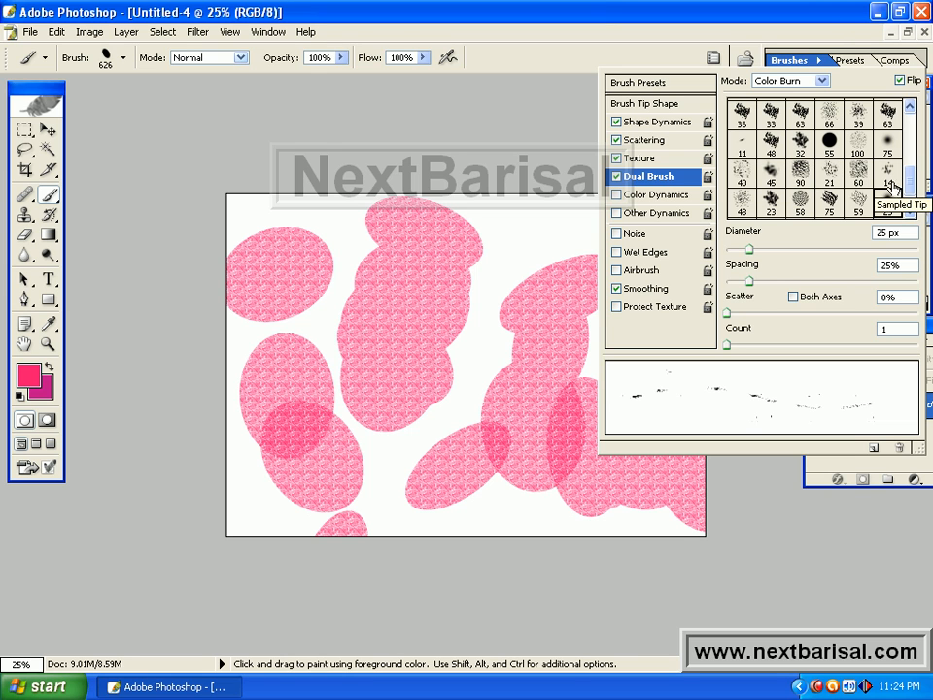
left_click(859, 144)
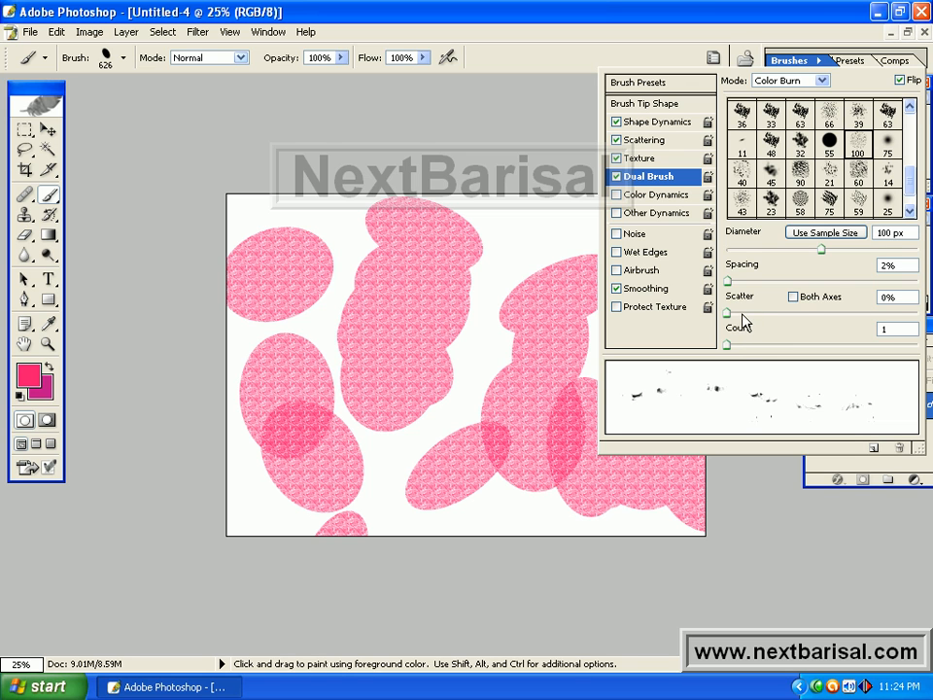
Paint several short dual-brush strokes in the gaps between the large textured dabs.
left_click(500, 267)
mouse_move(551, 257)
left_mouse_down()
mouse_move(623, 251)
mouse_move(664, 303)
mouse_move(674, 255)
mouse_move(686, 298)
mouse_move(678, 347)
left_mouse_up()
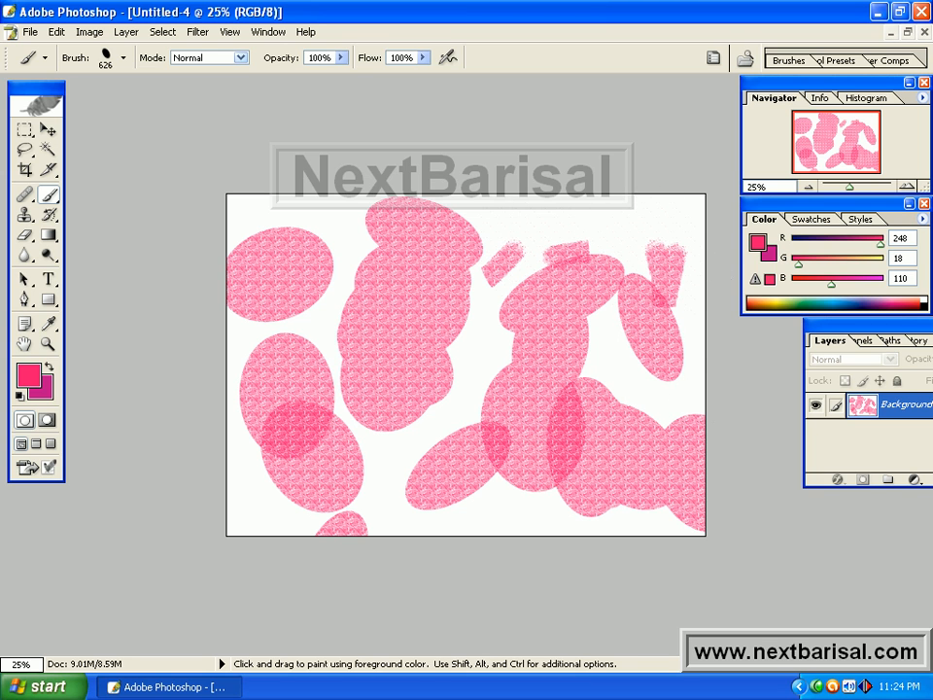
left_click_drag(603, 364, 600, 395)
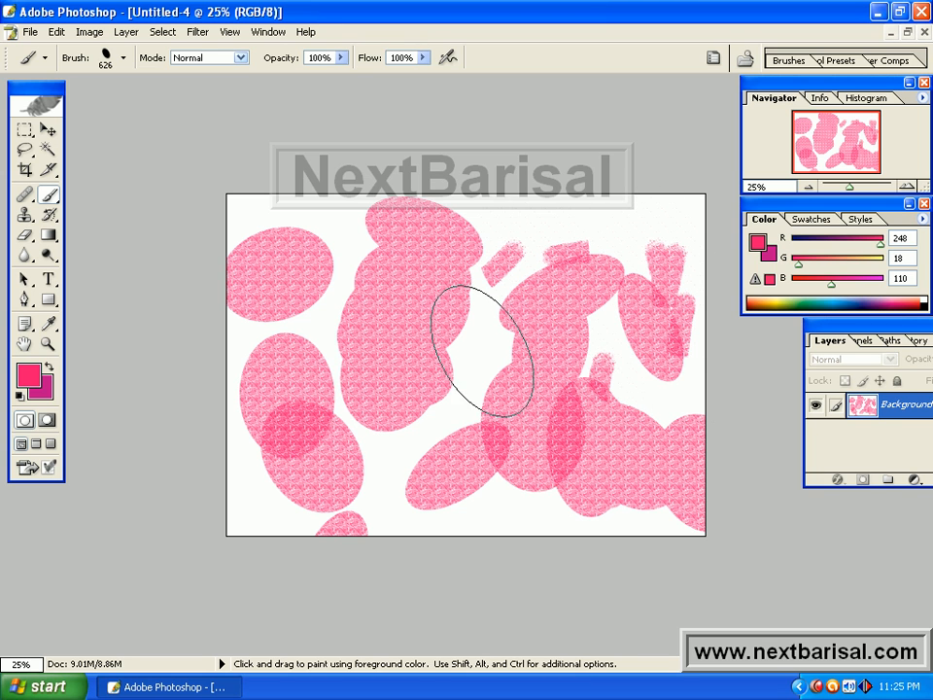
left_click_drag(483, 350, 466, 384)
left_click_drag(363, 261, 338, 311)
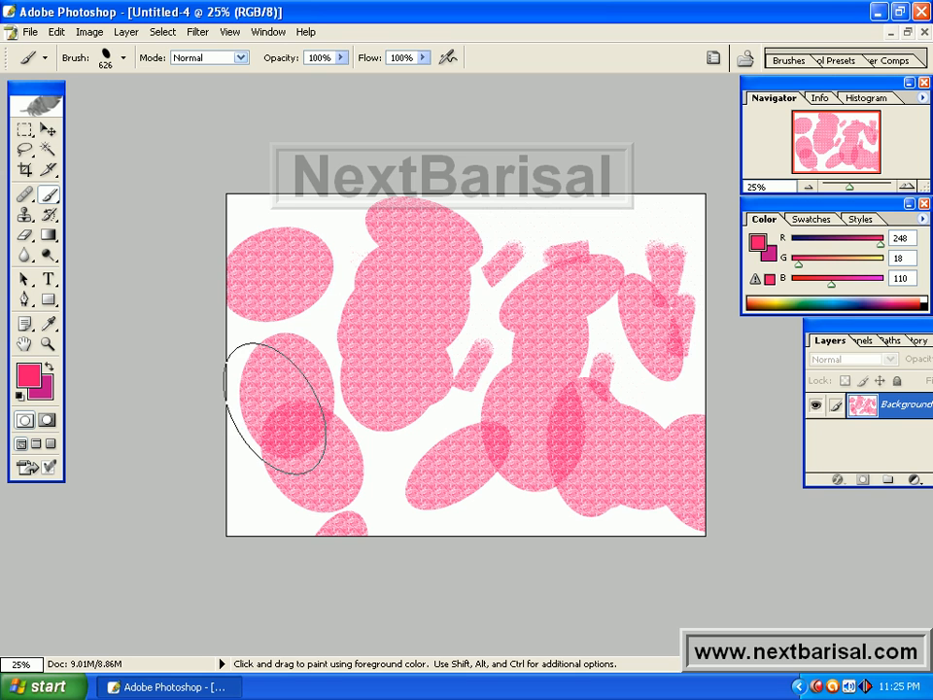
Create a new white 7 × 5 inch RGB document at 300 pixels/inch and paint crisscrossing dual-brush strokes over it.
left_click(30, 31)
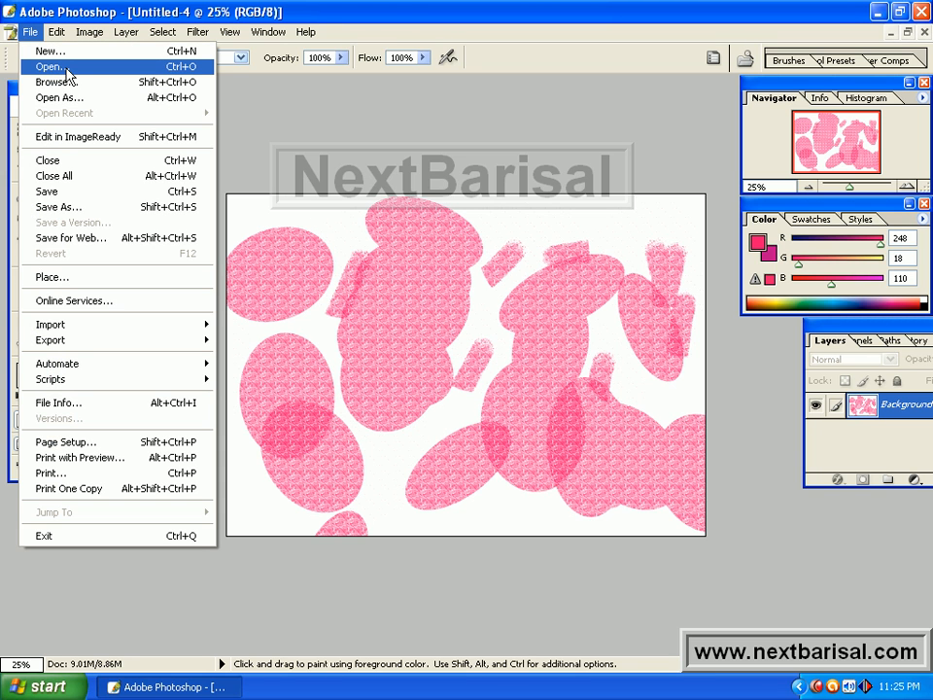
left_click(49, 50)
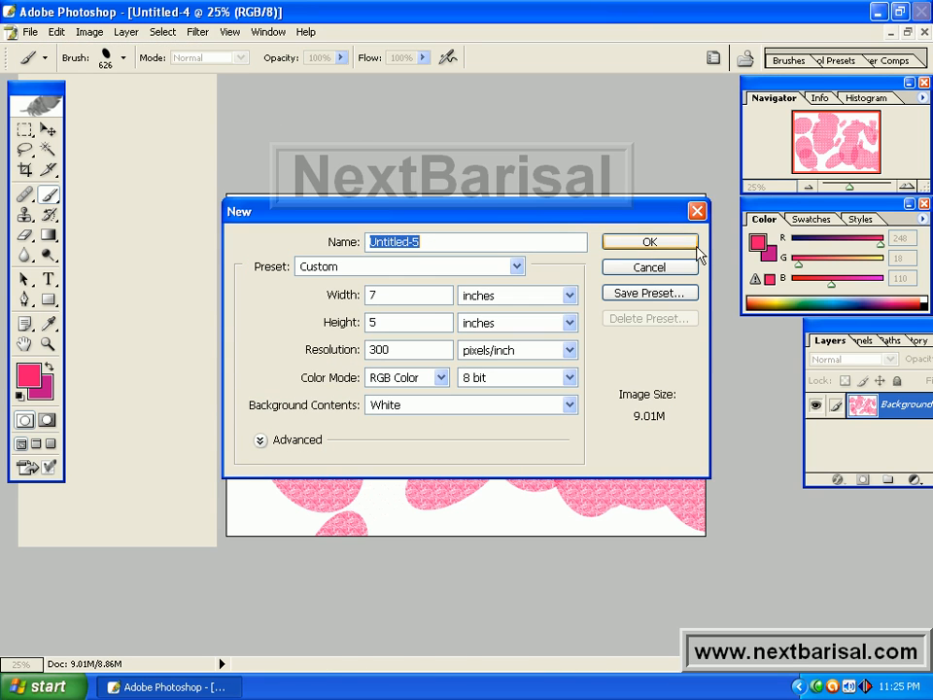
left_click(688, 243)
left_click(342, 281)
mouse_move(251, 401)
left_mouse_down()
mouse_move(664, 343)
mouse_move(402, 483)
mouse_move(581, 378)
mouse_move(625, 271)
mouse_move(610, 273)
mouse_move(599, 387)
mouse_move(560, 465)
mouse_move(588, 358)
mouse_move(667, 292)
mouse_move(418, 275)
mouse_move(351, 252)
mouse_move(621, 296)
mouse_move(589, 264)
mouse_move(453, 391)
mouse_move(515, 469)
mouse_move(681, 494)
mouse_move(564, 500)
mouse_move(290, 466)
mouse_move(317, 407)
mouse_move(479, 265)
mouse_move(538, 282)
mouse_move(557, 254)
left_mouse_up()
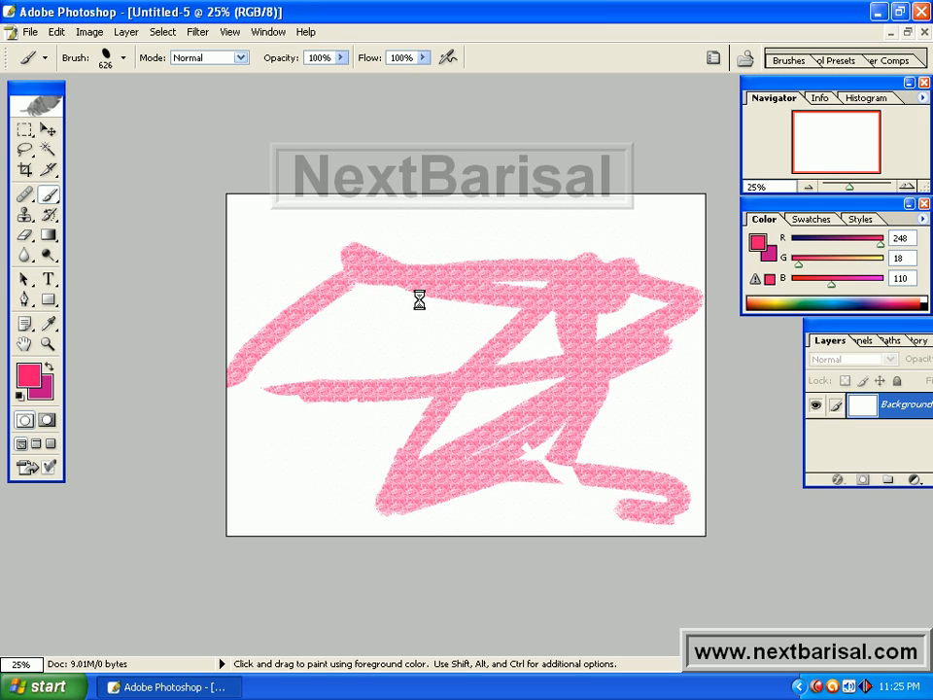
left_click_drag(514, 291, 546, 249)
Enable Color Dynamics for the brush and set the foreground color to yellow (R 240, G 248, B 18).
left_click(787, 61)
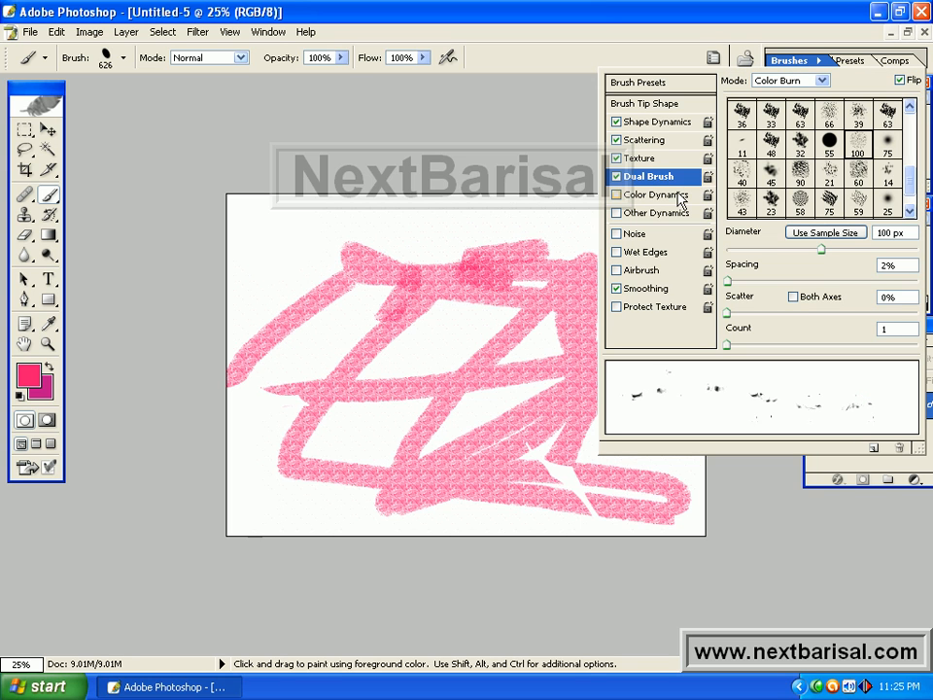
left_click(663, 197)
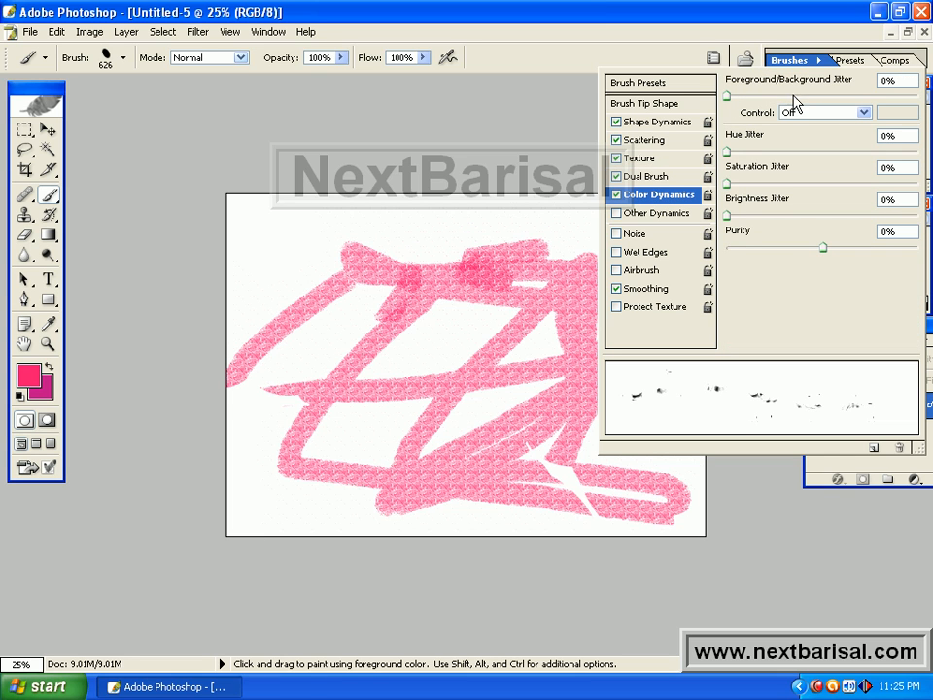
left_click(29, 374)
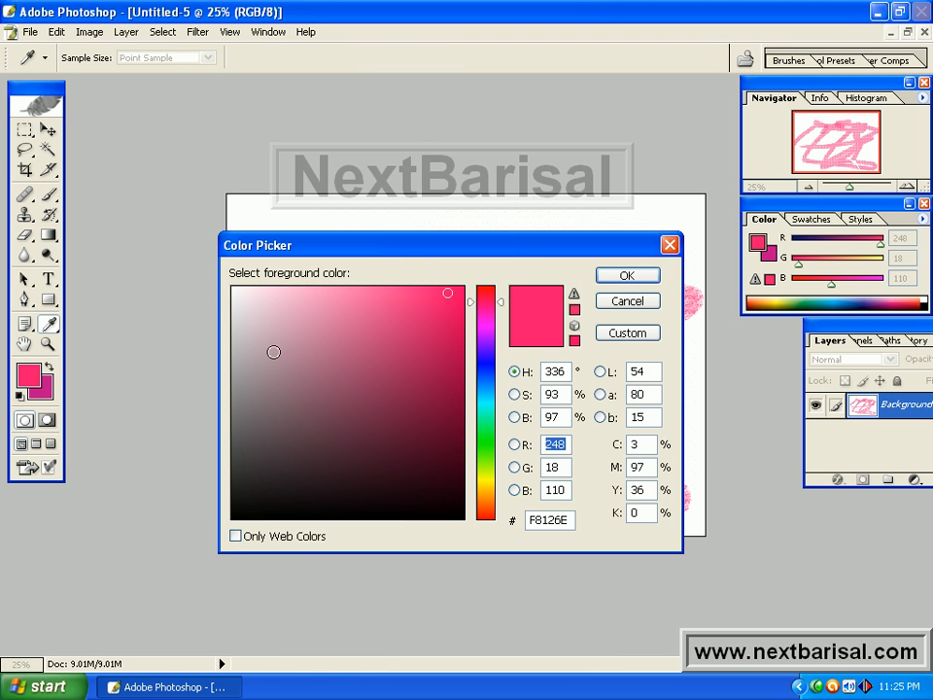
left_click(489, 480)
left_click(624, 276)
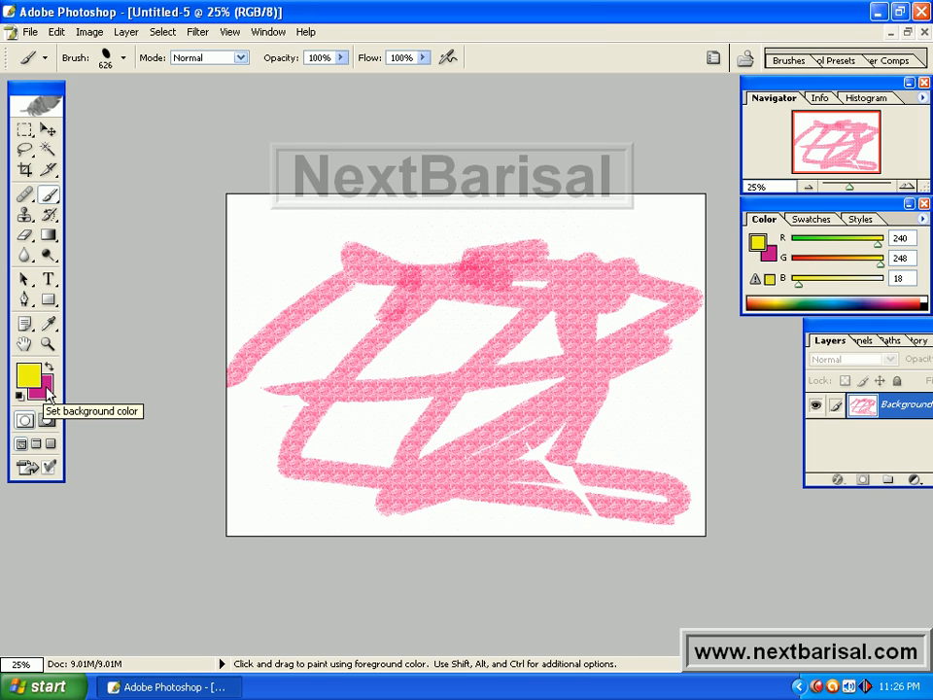
Increase the Foreground/Background Jitter and paint a short test stroke over the upper-left part of the pink strokes.
left_click(785, 60)
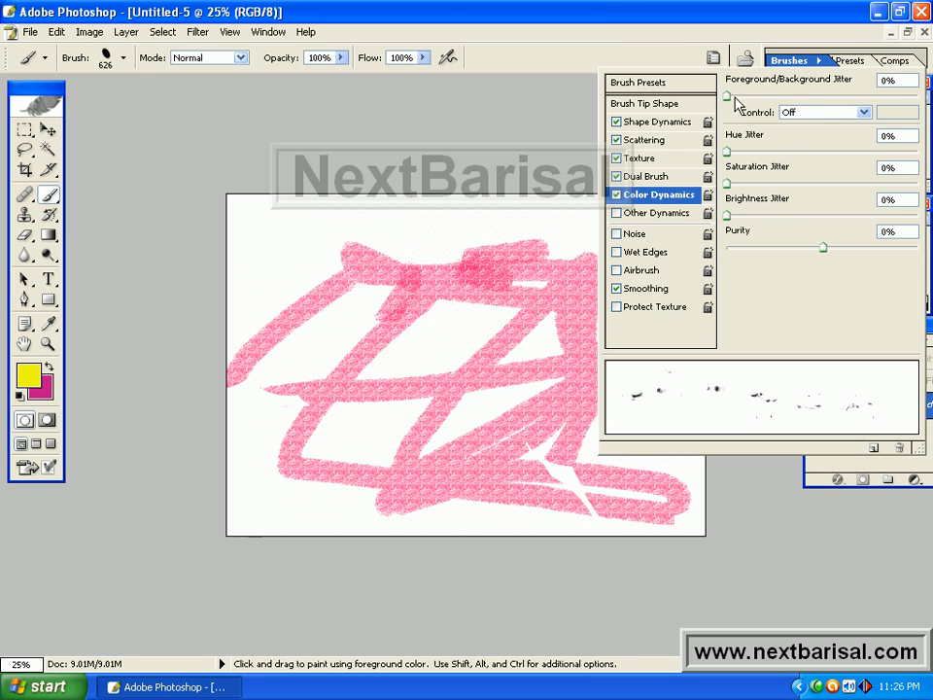
left_click_drag(727, 95, 805, 103)
mouse_move(291, 278)
left_mouse_down()
mouse_move(319, 309)
mouse_move(362, 309)
left_mouse_up()
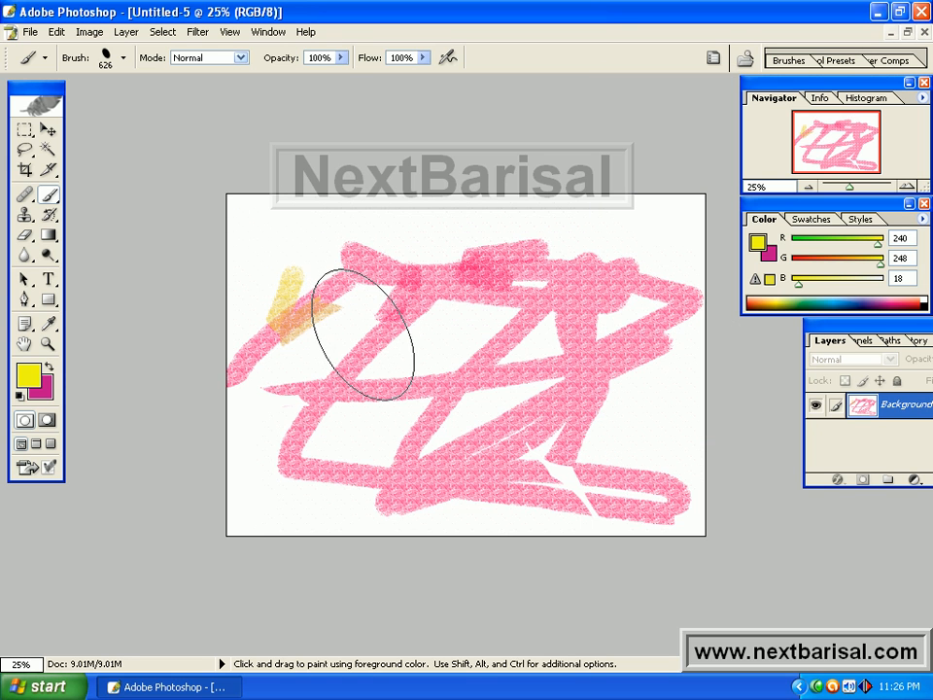
Create another new blank document with the preset settings.
left_click(32, 33)
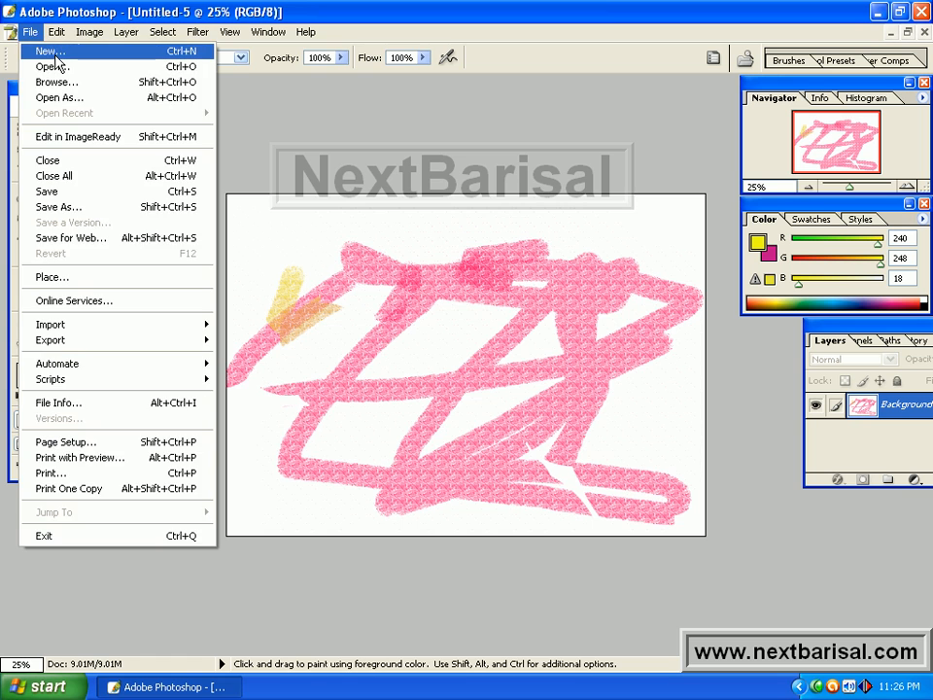
left_click(46, 54)
left_click(659, 242)
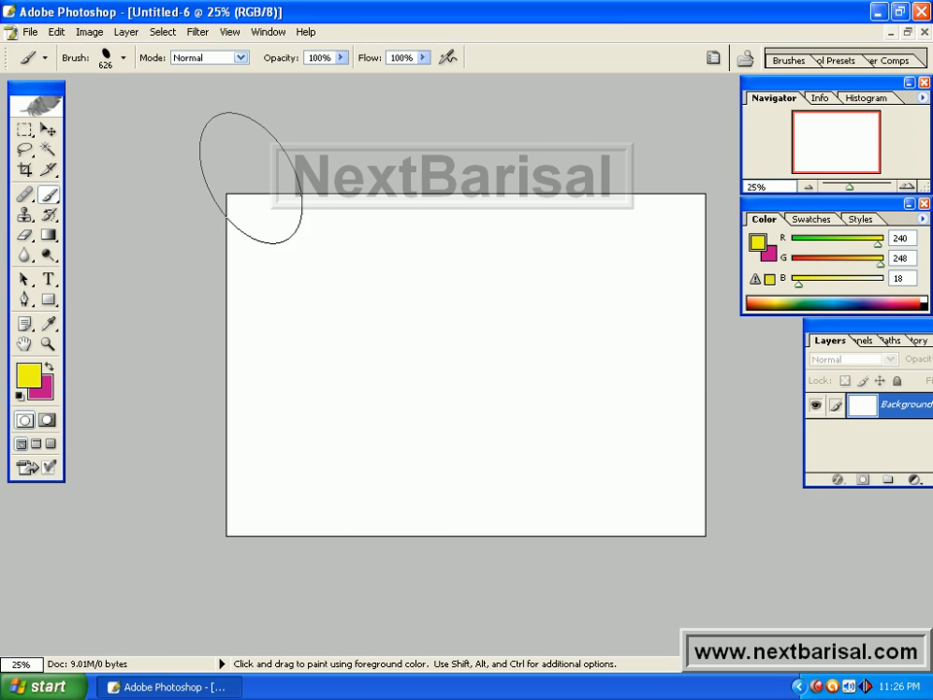
Set the brush's master diameter to 353 px and paint a zigzag color-jittered stroke across the blank canvas.
left_click(125, 60)
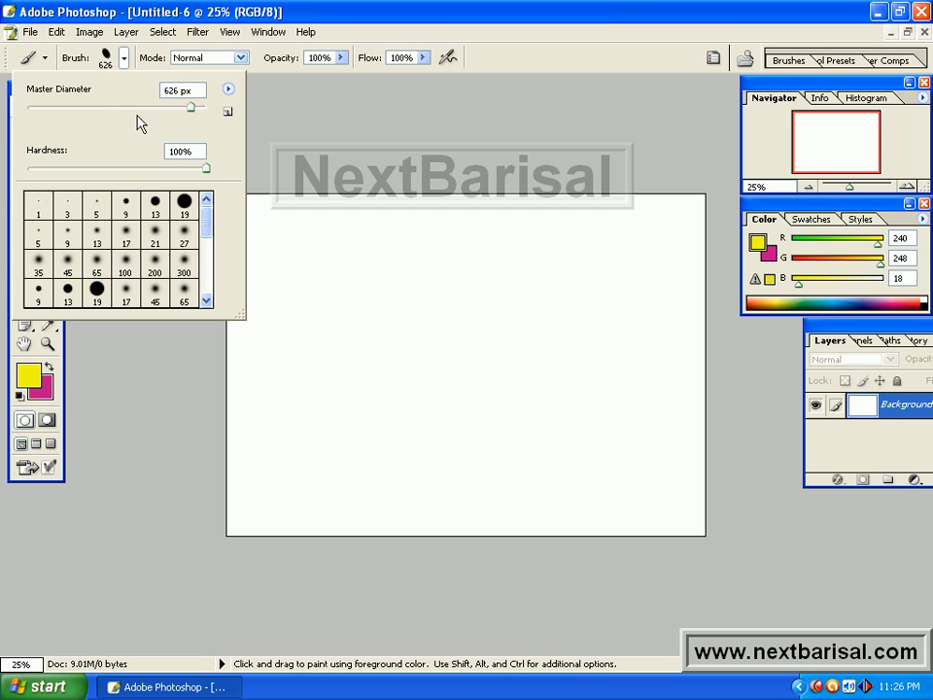
left_click_drag(158, 108, 176, 109)
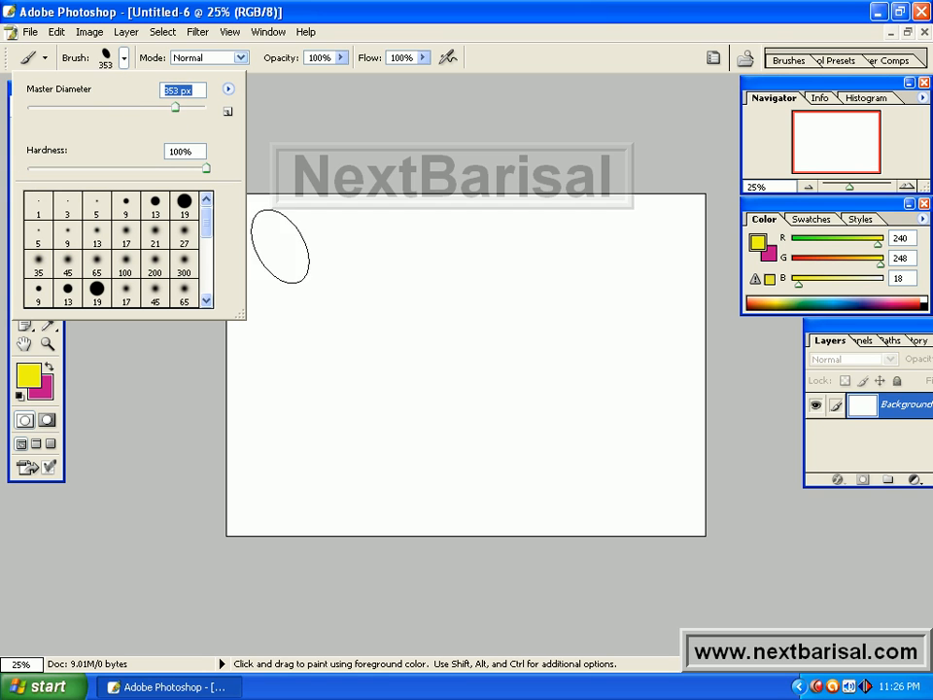
left_click(183, 387)
mouse_move(271, 290)
left_mouse_down()
mouse_move(402, 264)
mouse_move(319, 336)
mouse_move(337, 346)
mouse_move(486, 299)
mouse_move(429, 418)
mouse_move(577, 301)
mouse_move(501, 441)
mouse_move(621, 306)
mouse_move(582, 419)
left_mouse_up()
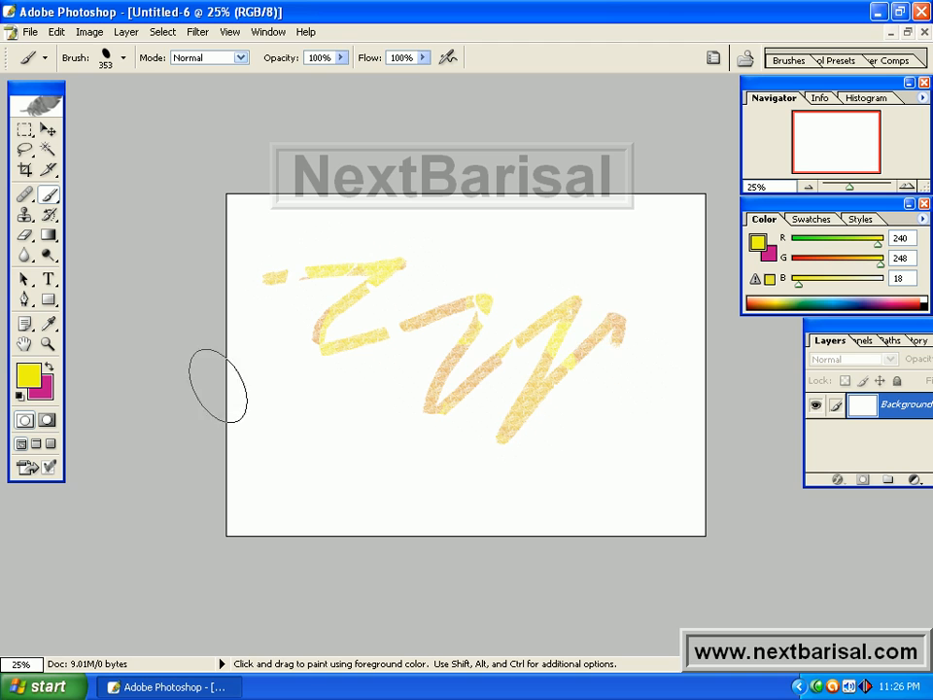
Set the foreground color to blue (R 18, G 88, B 248) and paint several winding strokes over and below the yellow zigzag.
left_click(23, 380)
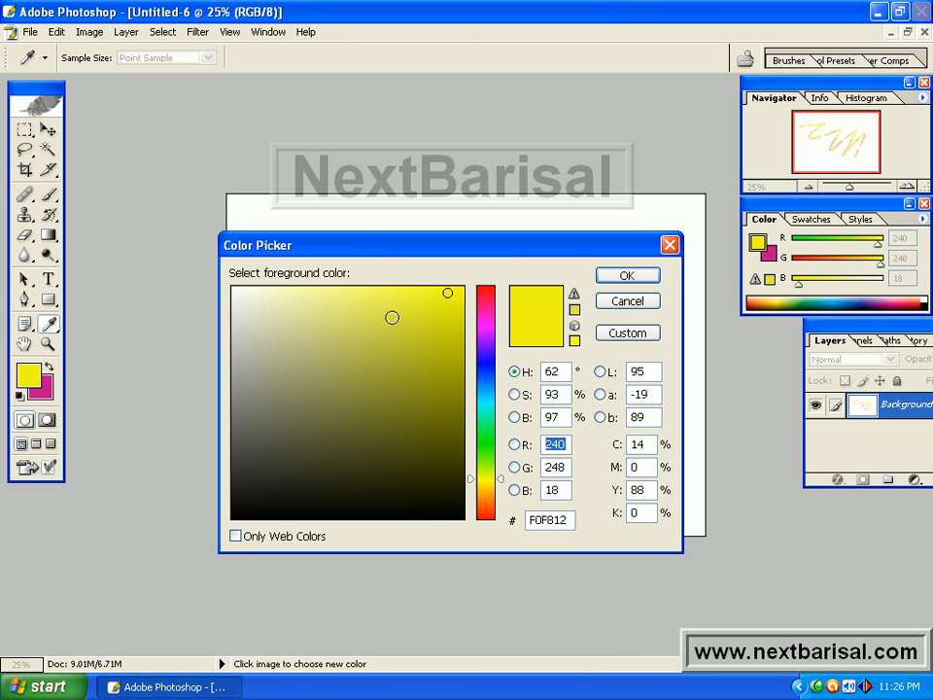
left_click(489, 379)
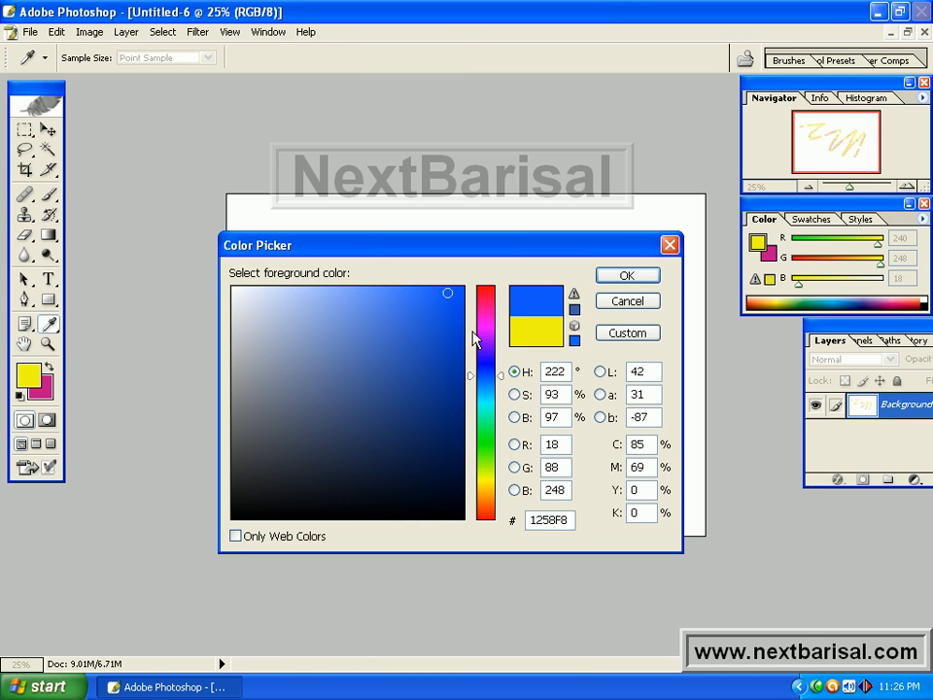
left_click(622, 276)
mouse_move(480, 242)
left_mouse_down()
mouse_move(548, 240)
mouse_move(450, 334)
mouse_move(656, 258)
mouse_move(559, 326)
mouse_move(414, 394)
mouse_move(315, 418)
mouse_move(390, 415)
mouse_move(457, 442)
mouse_move(654, 372)
mouse_move(648, 398)
mouse_move(472, 463)
mouse_move(370, 464)
mouse_move(308, 444)
mouse_move(372, 316)
mouse_move(340, 288)
mouse_move(222, 424)
mouse_move(223, 441)
mouse_move(311, 480)
mouse_move(583, 480)
mouse_move(502, 481)
mouse_move(414, 498)
mouse_move(658, 476)
mouse_move(552, 471)
mouse_move(427, 509)
mouse_move(326, 401)
left_mouse_up()
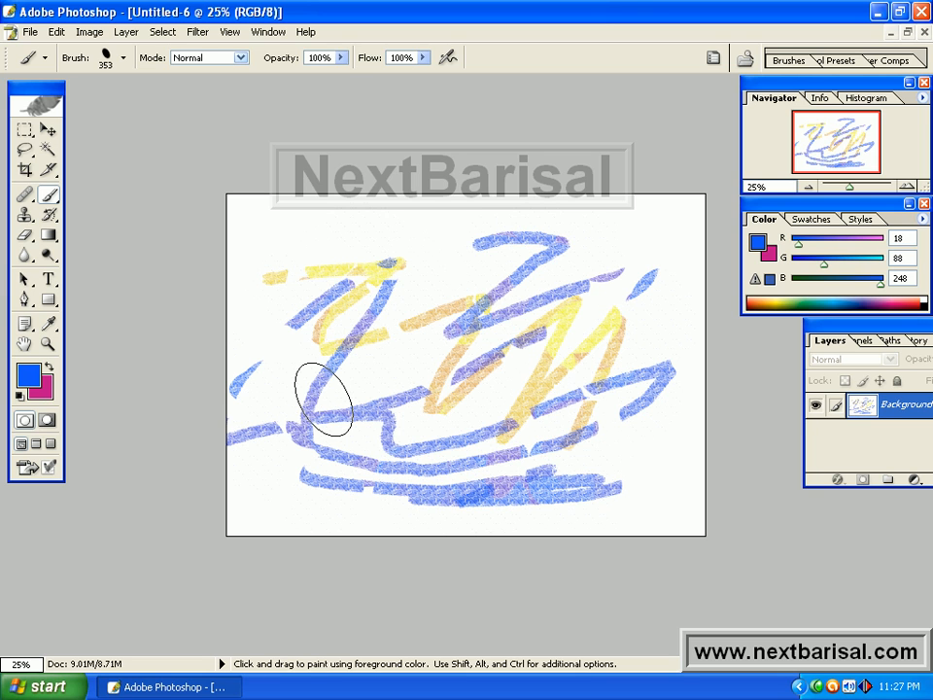
Turn off Dual Brush for the brush and paint a scattered blue stroke across the upper and right parts of the canvas.
left_click(786, 62)
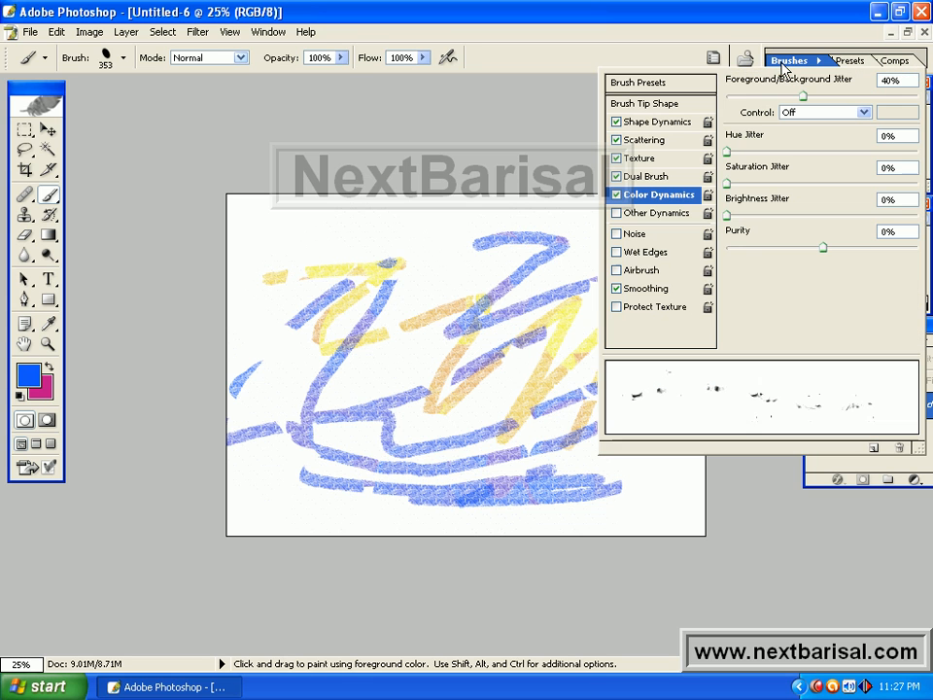
left_click(598, 181)
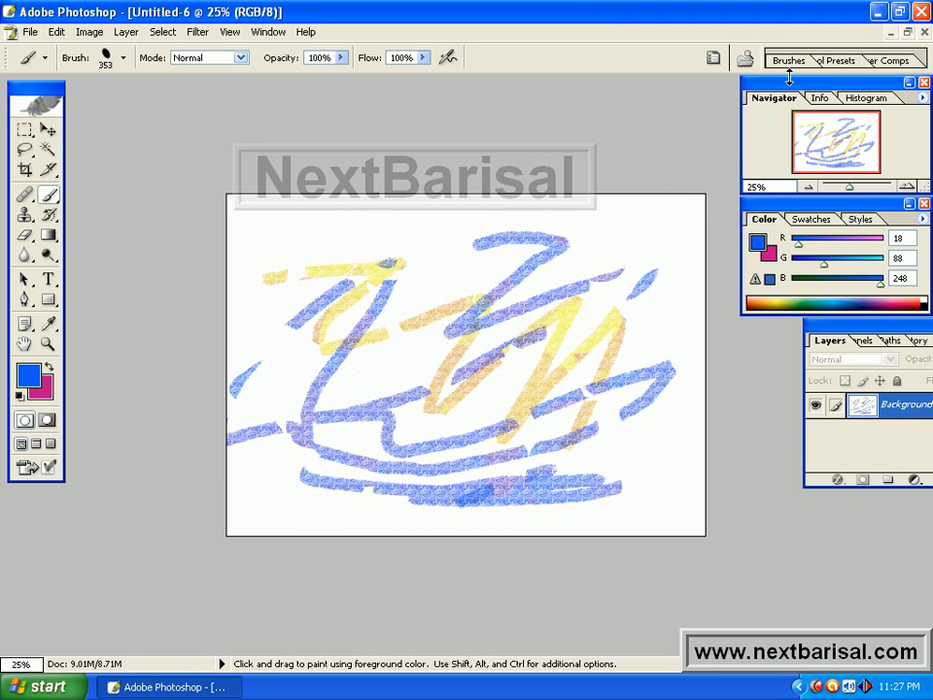
left_click(789, 61)
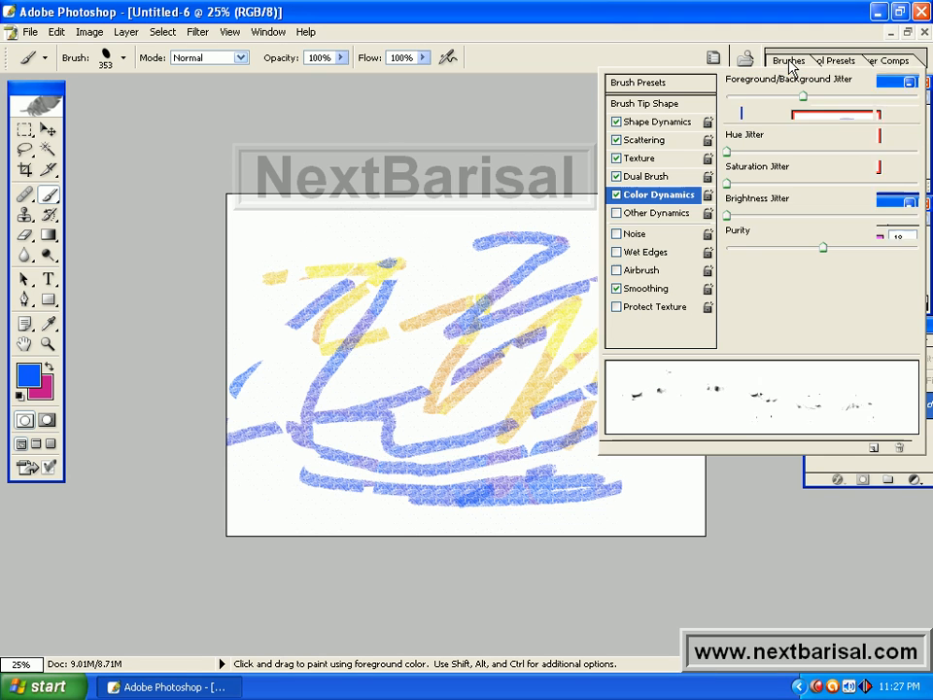
left_click(616, 177)
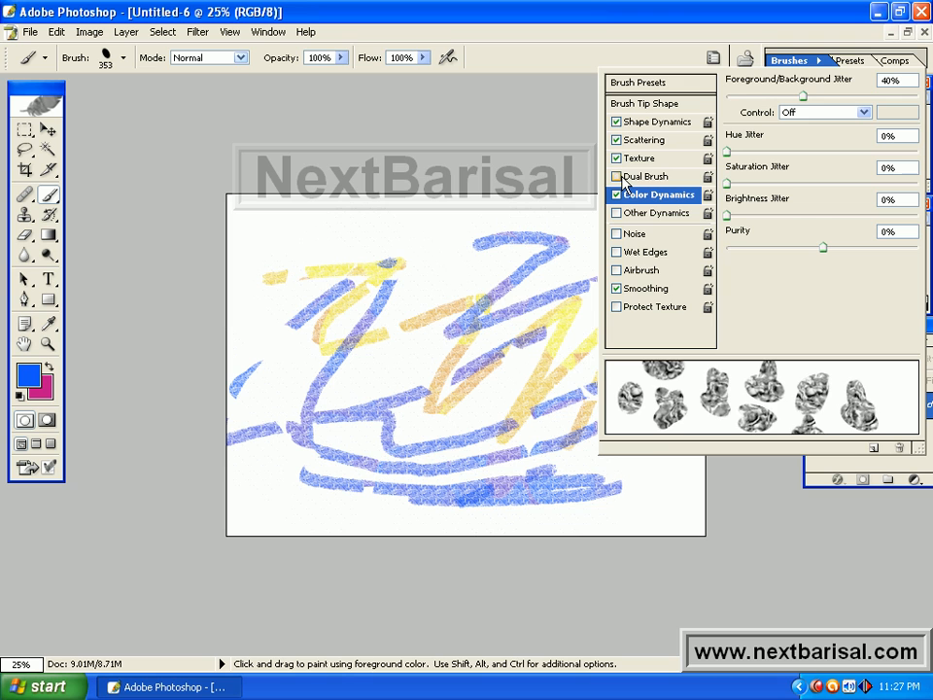
mouse_move(458, 233)
left_mouse_down()
mouse_move(382, 333)
mouse_move(609, 252)
mouse_move(595, 382)
mouse_move(575, 403)
mouse_move(659, 363)
mouse_move(671, 418)
mouse_move(648, 478)
left_mouse_up()
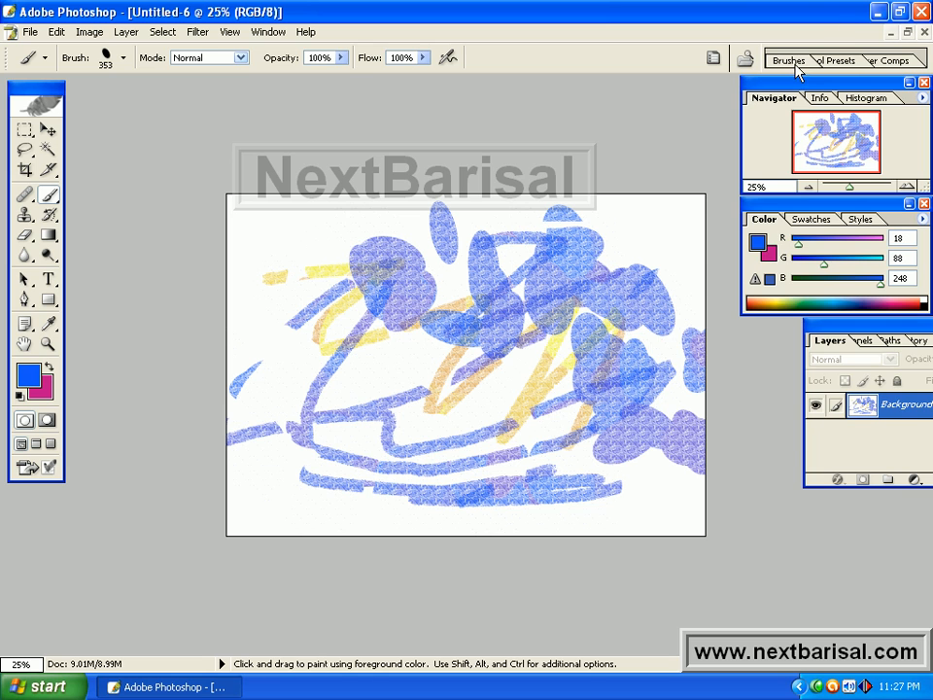
Enable Other Dynamics for the brush and set its Opacity Jitter to 40%.
left_click(788, 60)
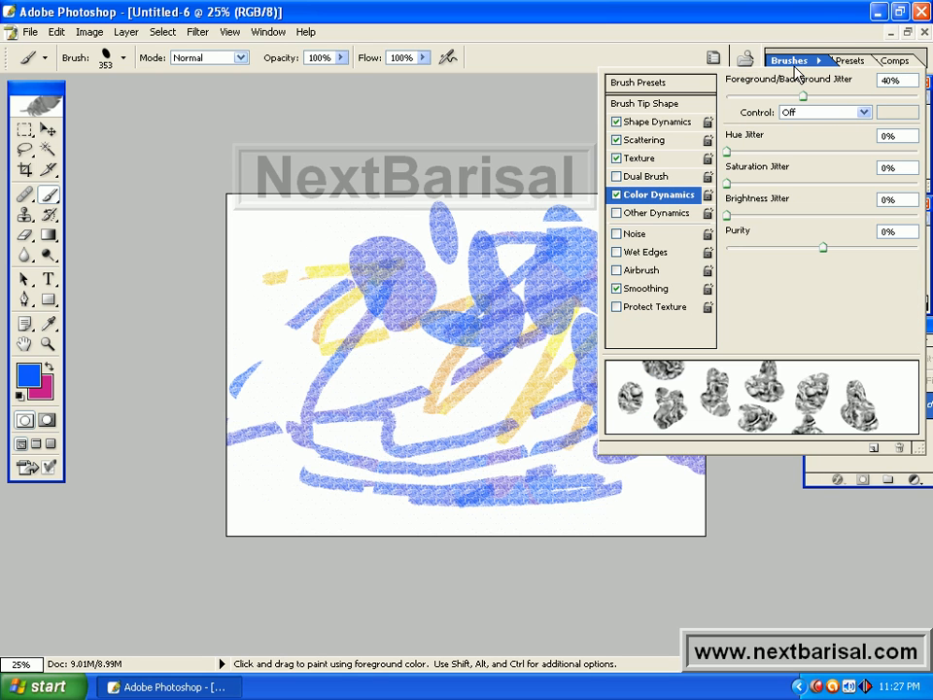
left_click(643, 213)
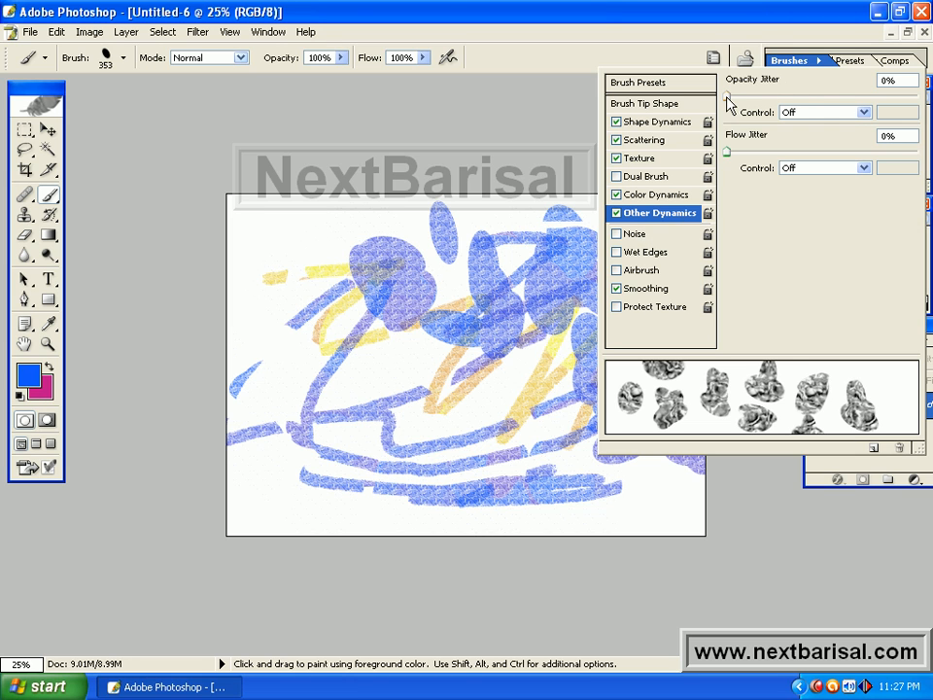
left_click_drag(727, 98, 786, 99)
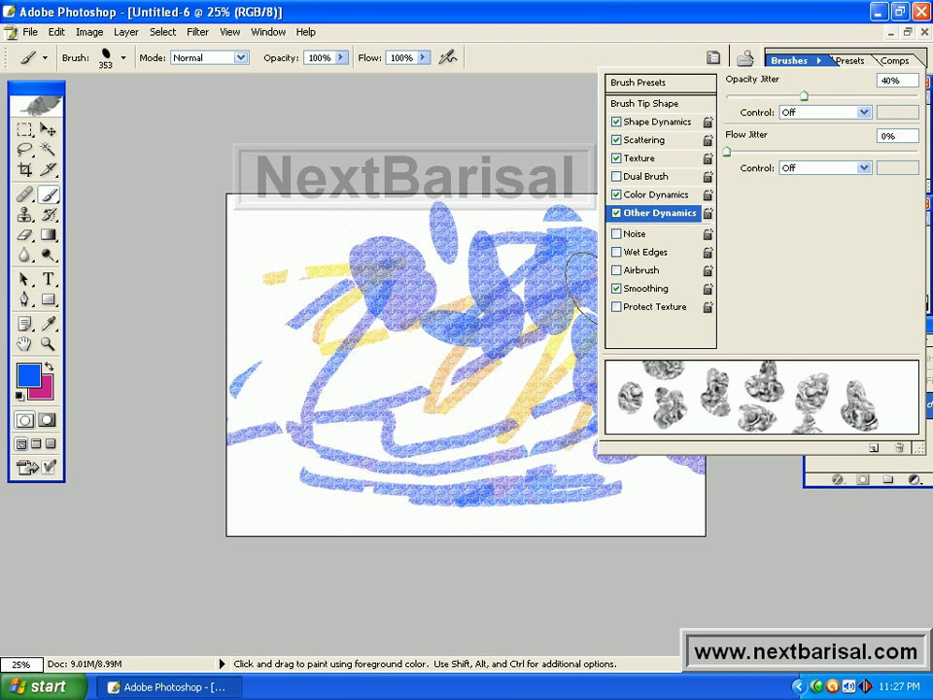
Paint scattered opacity-jittered blue dabs along the canvas's left side, lower edge and center.
left_click(290, 228)
left_click(257, 307)
left_click_drag(306, 387, 267, 465)
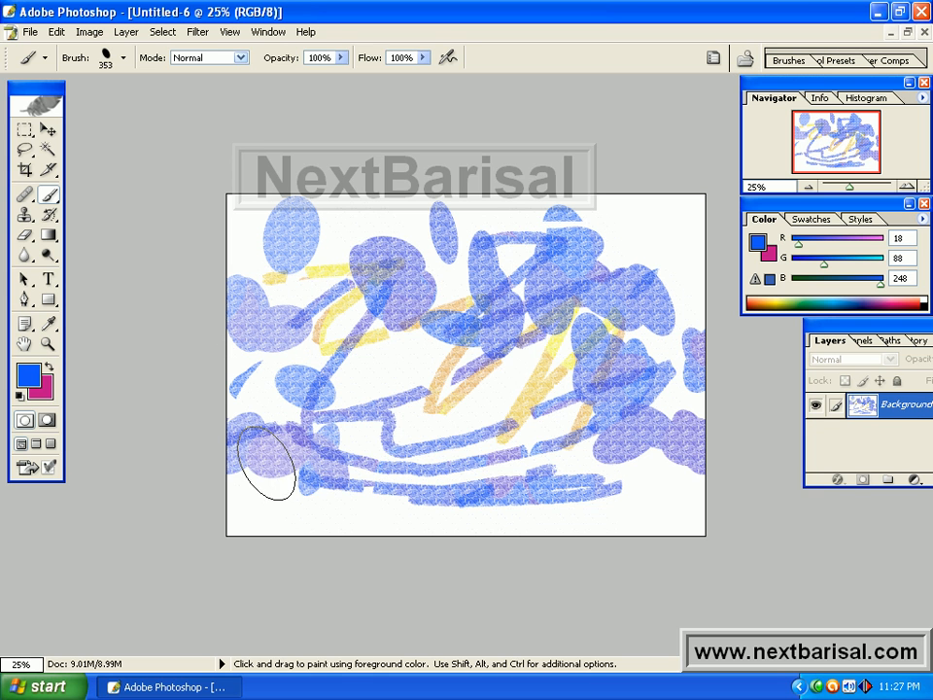
left_click_drag(304, 501, 660, 496)
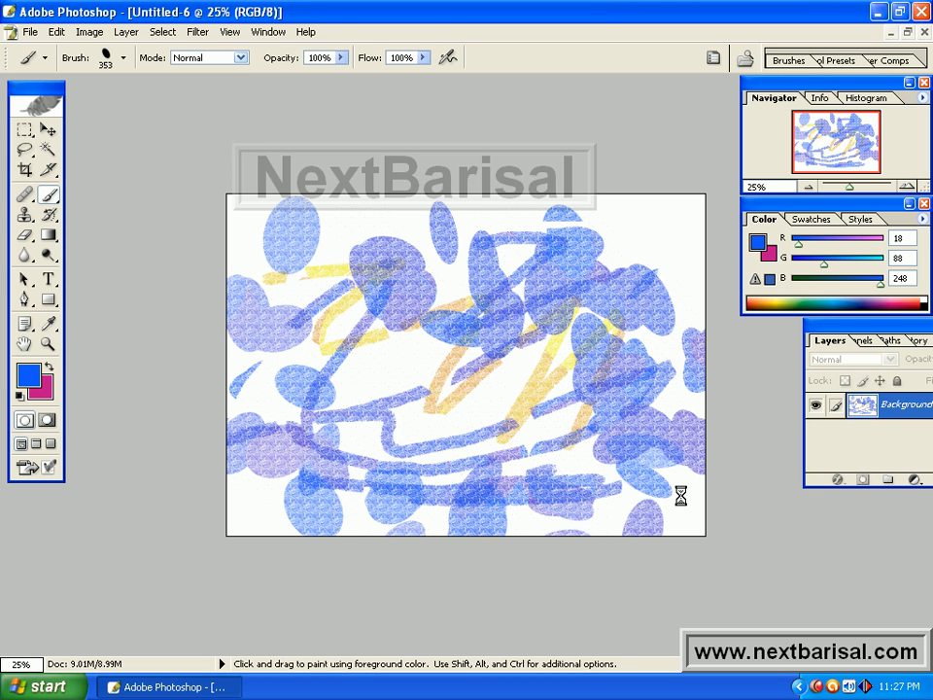
left_click(390, 358)
left_click(376, 364)
left_click(412, 444)
left_click(495, 391)
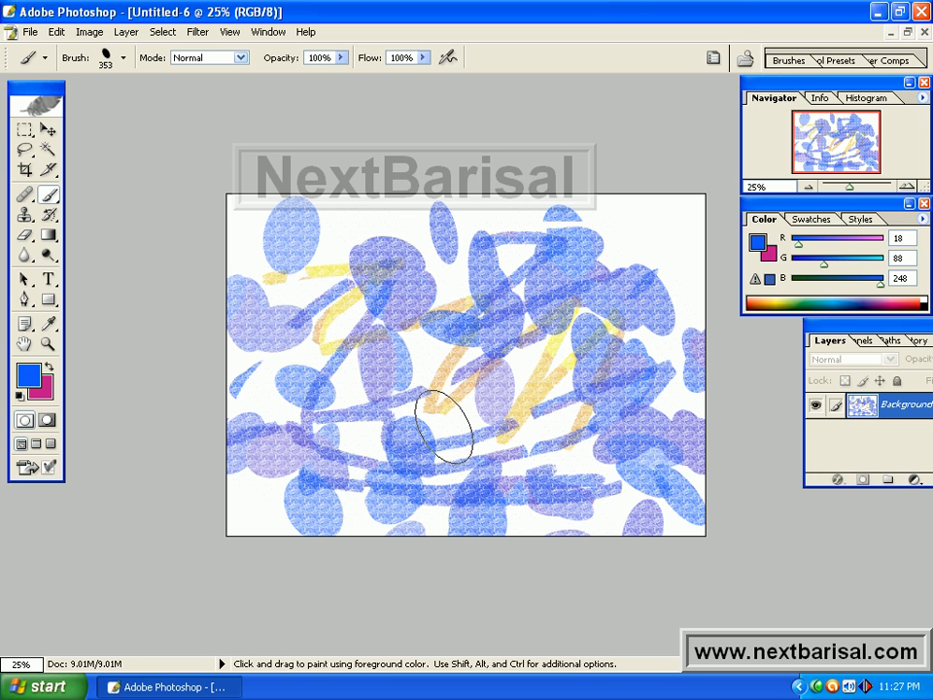
Set the brush's Flow Jitter to 40% in Other Dynamics.
left_click(789, 62)
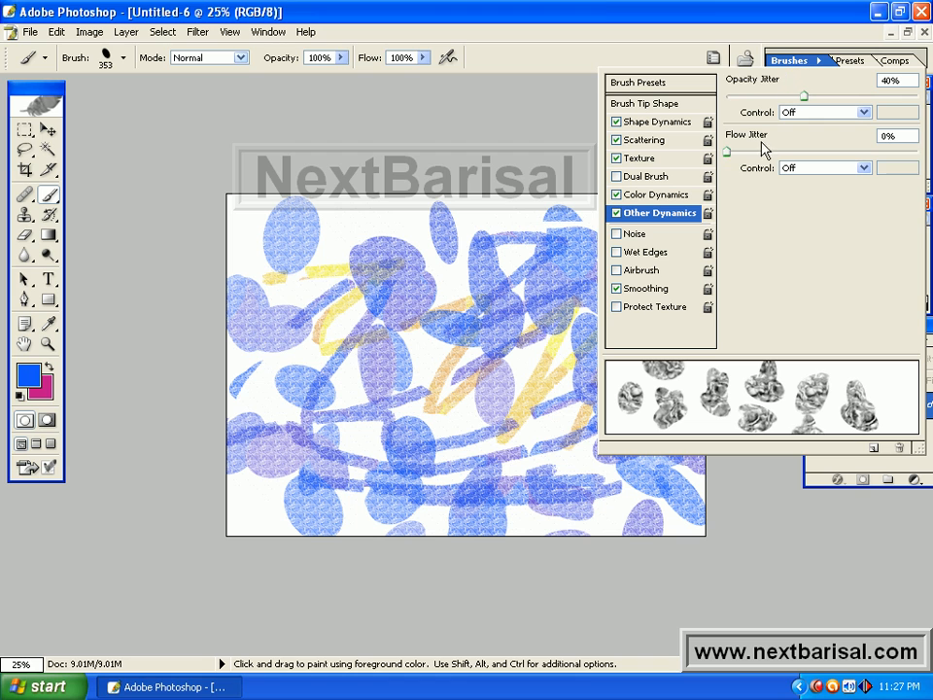
left_click_drag(730, 153, 771, 155)
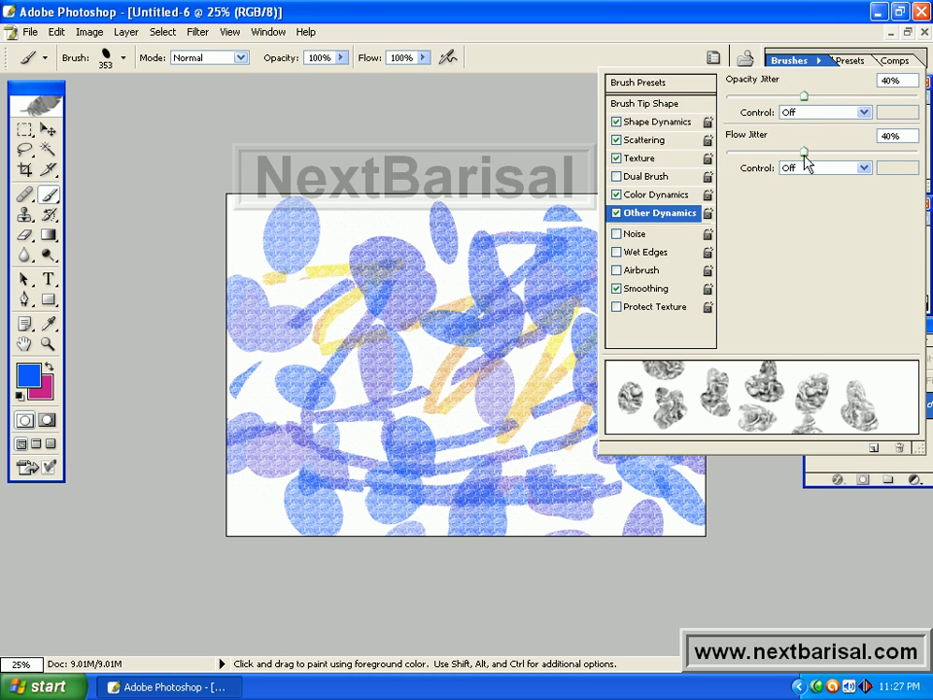
left_click(566, 124)
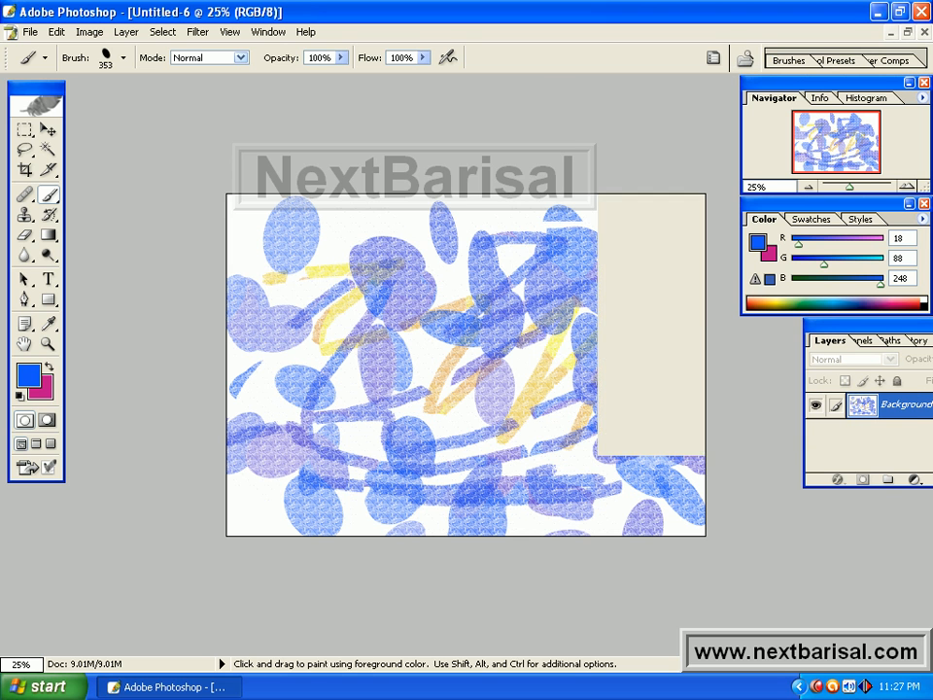
Create a new blank document with the preset settings and paint scattered opacity- and flow-jittered blue strokes across its canvas.
left_click(30, 33)
left_click(47, 51)
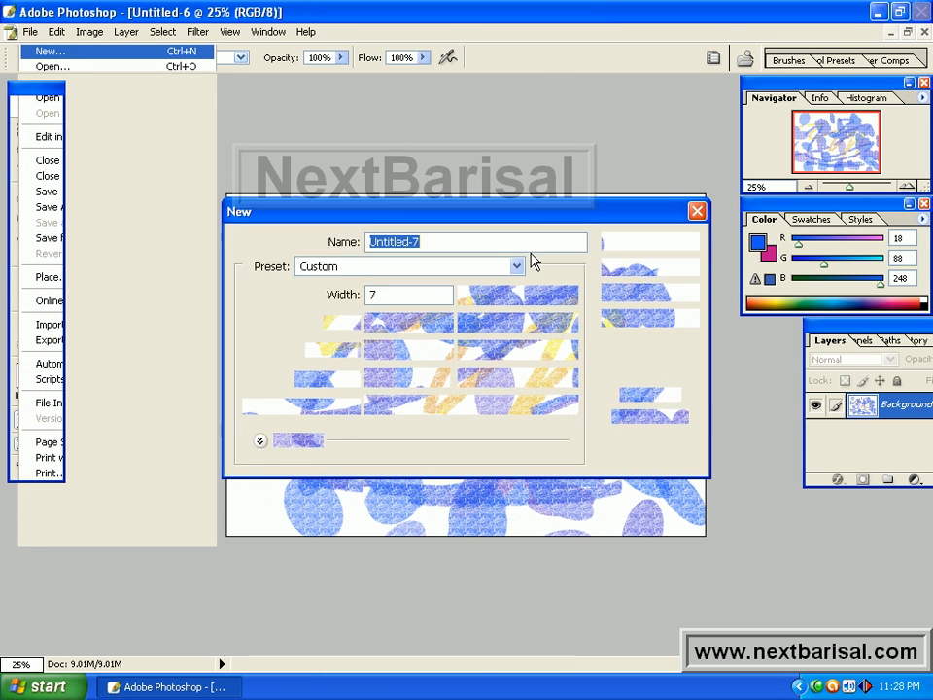
left_click(627, 243)
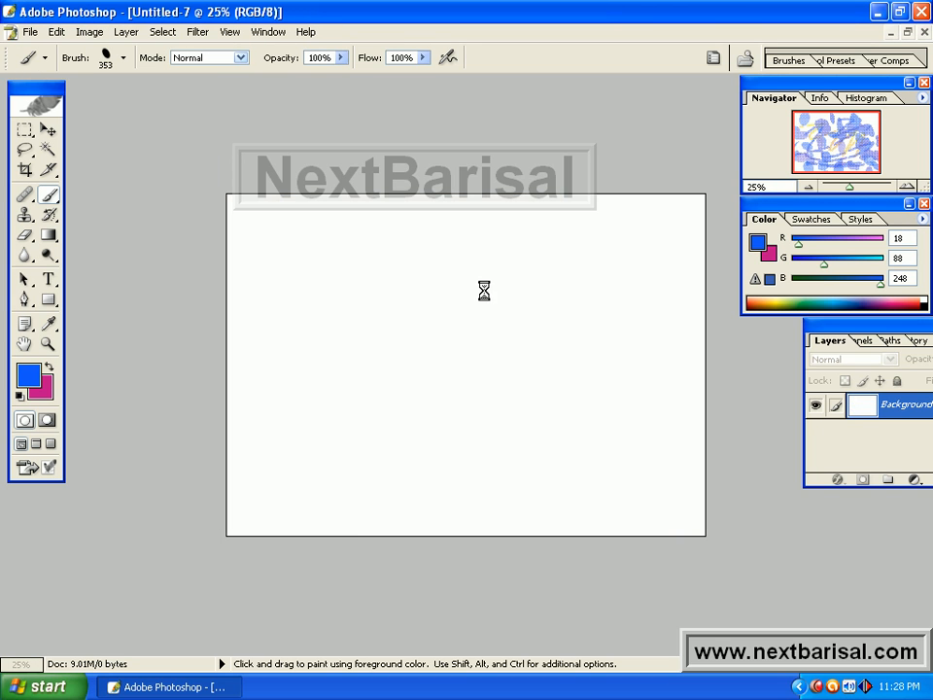
mouse_move(355, 283)
left_mouse_down()
mouse_move(389, 292)
mouse_move(430, 402)
mouse_move(457, 432)
mouse_move(607, 381)
mouse_move(596, 454)
mouse_move(537, 435)
mouse_move(658, 288)
left_mouse_up()
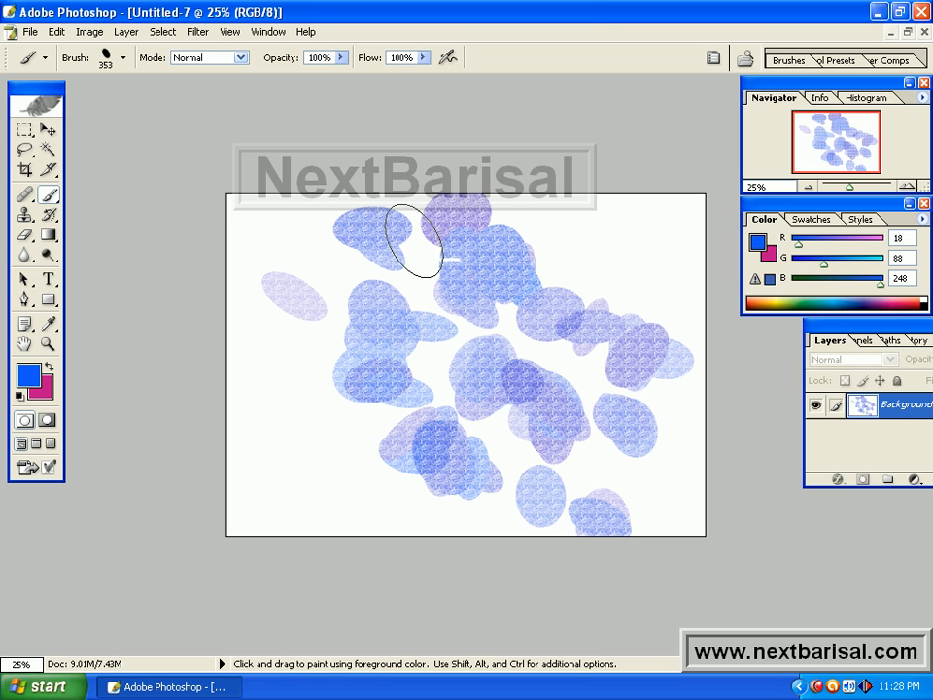
mouse_move(300, 305)
left_mouse_down()
mouse_move(275, 321)
mouse_move(275, 460)
mouse_move(324, 450)
left_mouse_up()
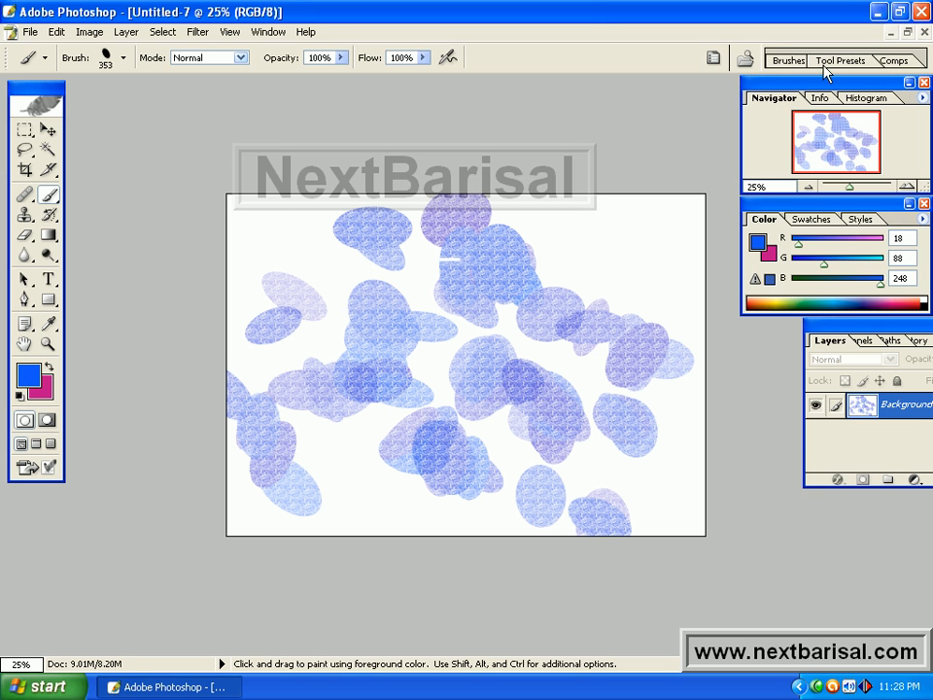
Enable Noise for the brush and paint more scattered strokes along the right side, lower left and remaining gaps of the canvas.
left_click(785, 62)
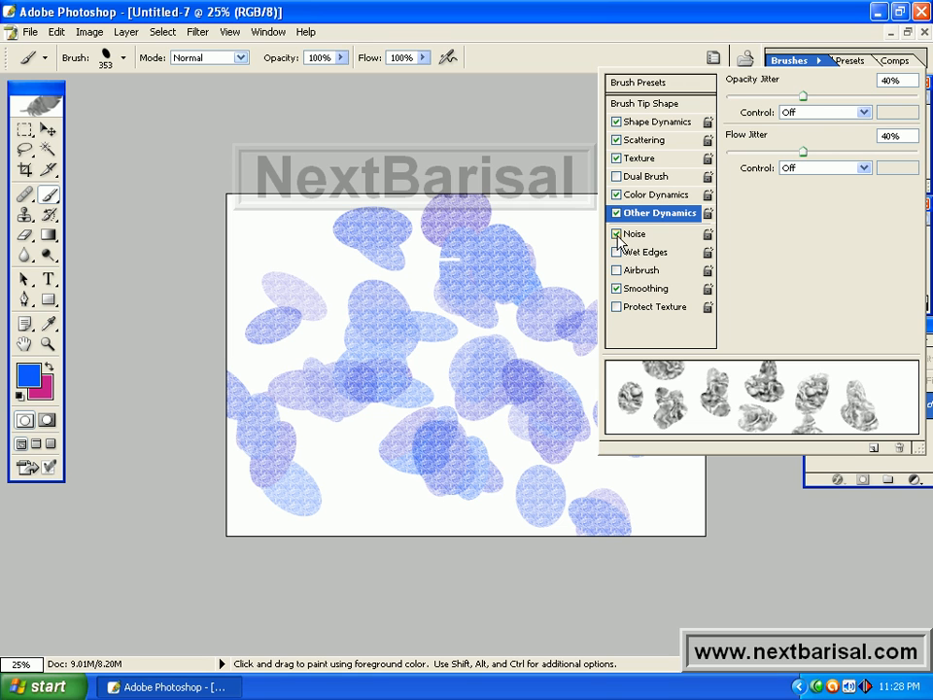
mouse_move(562, 235)
left_mouse_down()
mouse_move(598, 310)
mouse_move(655, 242)
mouse_move(664, 368)
mouse_move(652, 399)
mouse_move(656, 465)
left_mouse_up()
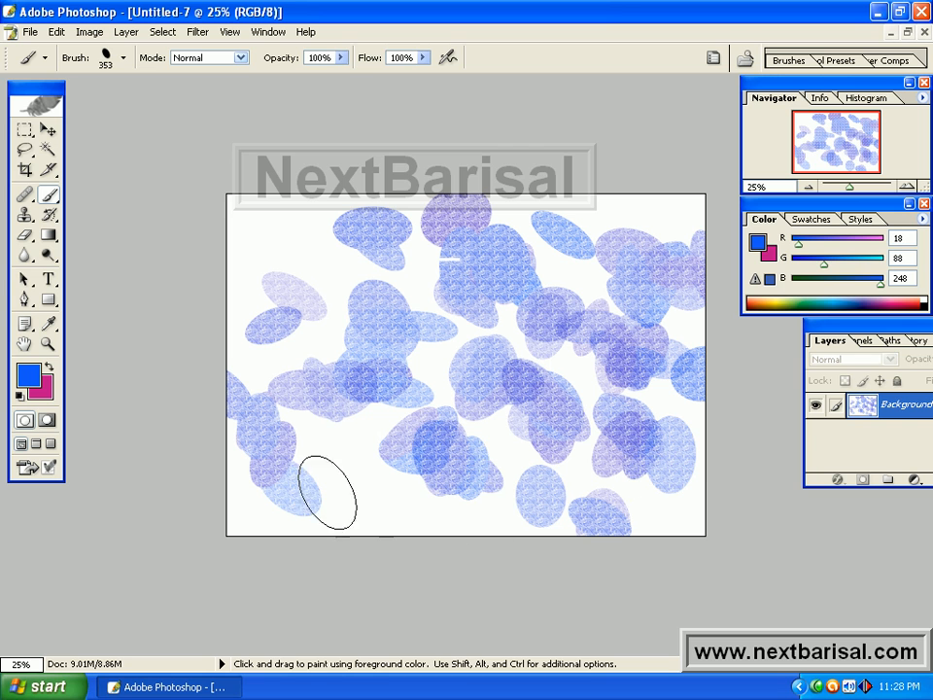
mouse_move(325, 481)
left_mouse_down()
mouse_move(372, 471)
mouse_move(385, 451)
mouse_move(426, 510)
left_mouse_up()
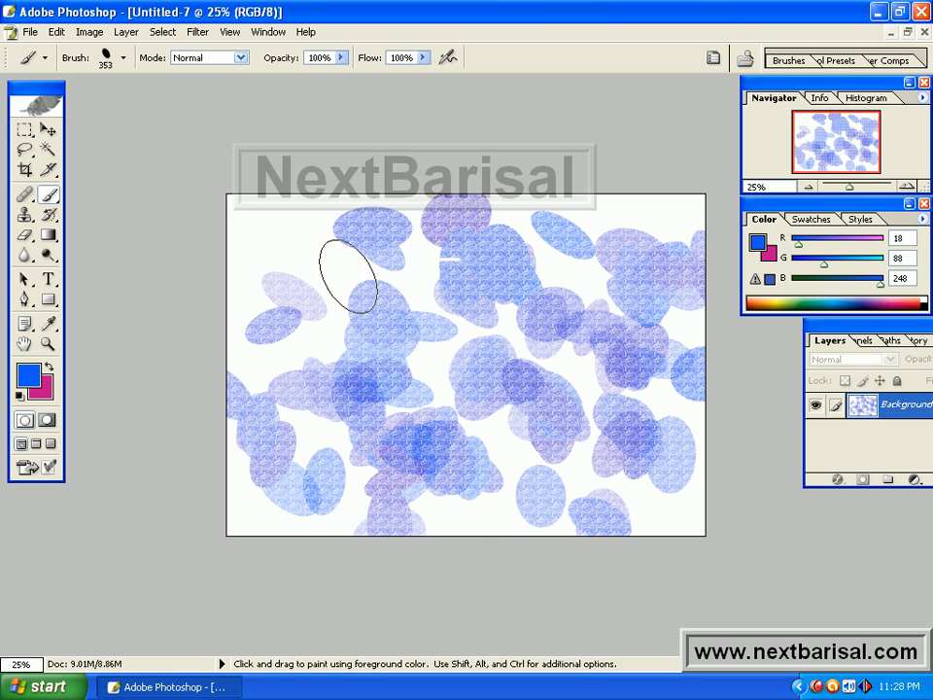
mouse_move(315, 245)
left_mouse_down()
mouse_move(256, 269)
mouse_move(264, 291)
mouse_move(291, 259)
mouse_move(255, 282)
mouse_move(257, 306)
mouse_move(347, 311)
mouse_move(382, 293)
mouse_move(465, 279)
mouse_move(395, 288)
mouse_move(502, 373)
mouse_move(472, 393)
mouse_move(560, 320)
mouse_move(559, 275)
mouse_move(623, 277)
mouse_move(632, 233)
mouse_move(651, 216)
mouse_move(707, 207)
mouse_move(692, 206)
mouse_move(590, 462)
mouse_move(570, 459)
mouse_move(539, 474)
mouse_move(515, 456)
mouse_move(460, 554)
mouse_move(494, 500)
left_mouse_up()
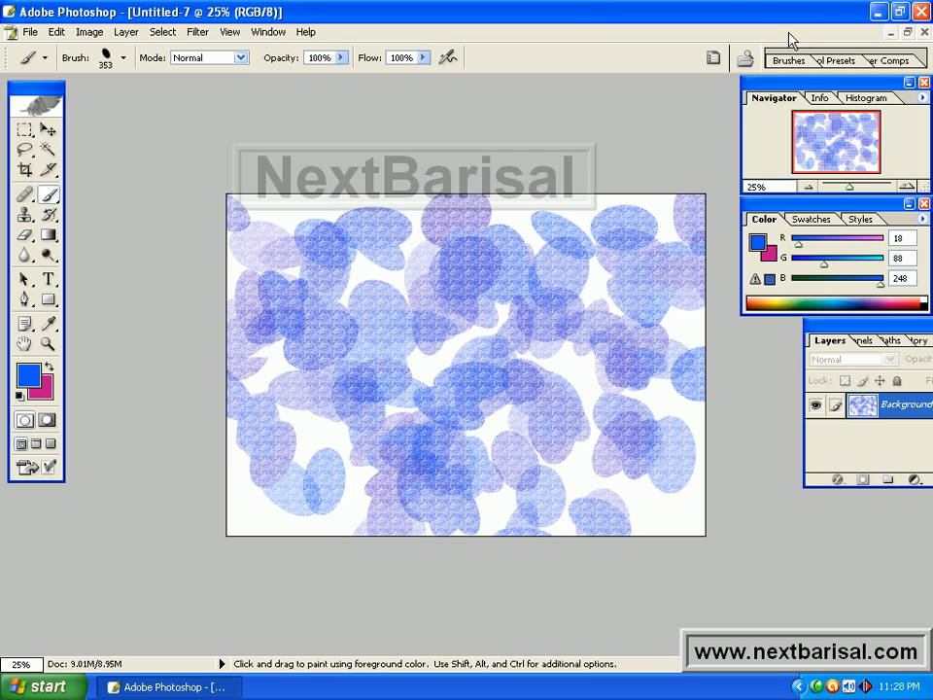